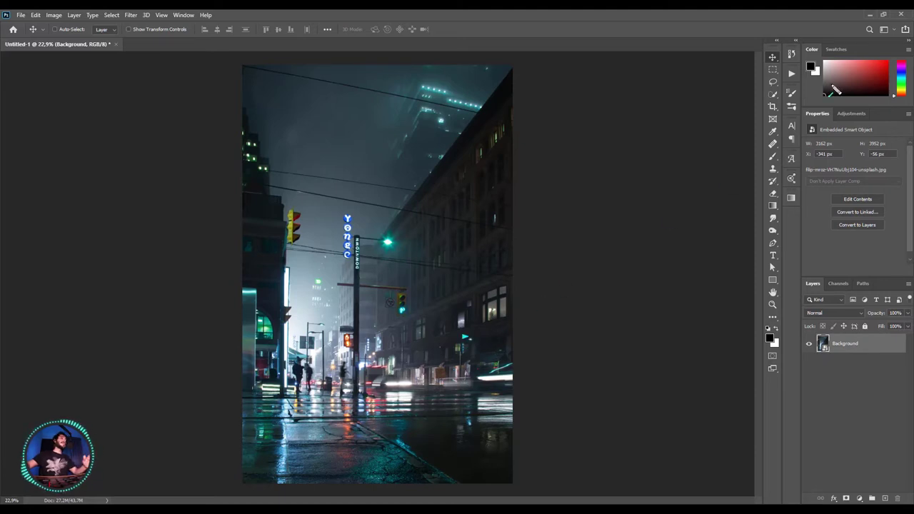
- Drag Rain1, Rain2 and Rain3 from the Rain folder onto the street photo canvas
{"action": "left_click_drag", "start_coordinate": [469, 336], "coordinate": [846, 44]}
{"action": "left_click_drag", "start_coordinate": [629, 407], "coordinate": [871, 70]}
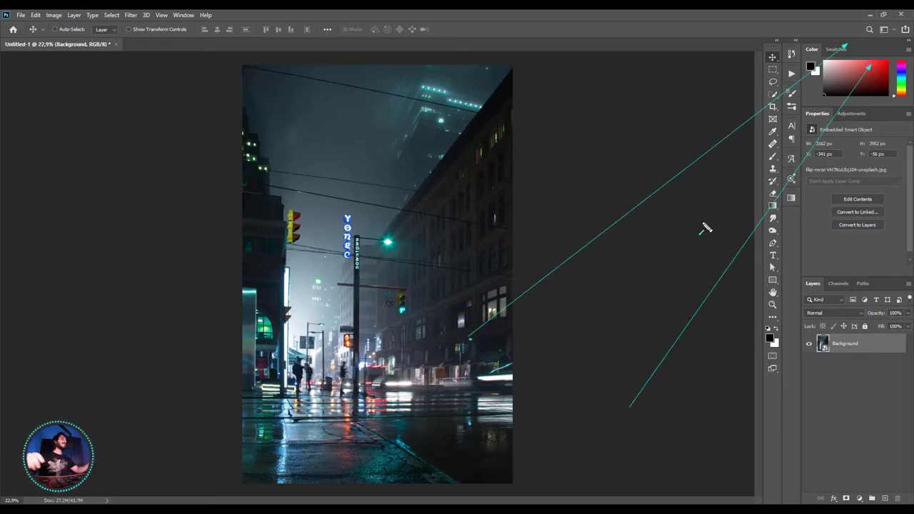
{"action": "key", "text": "Escape"}
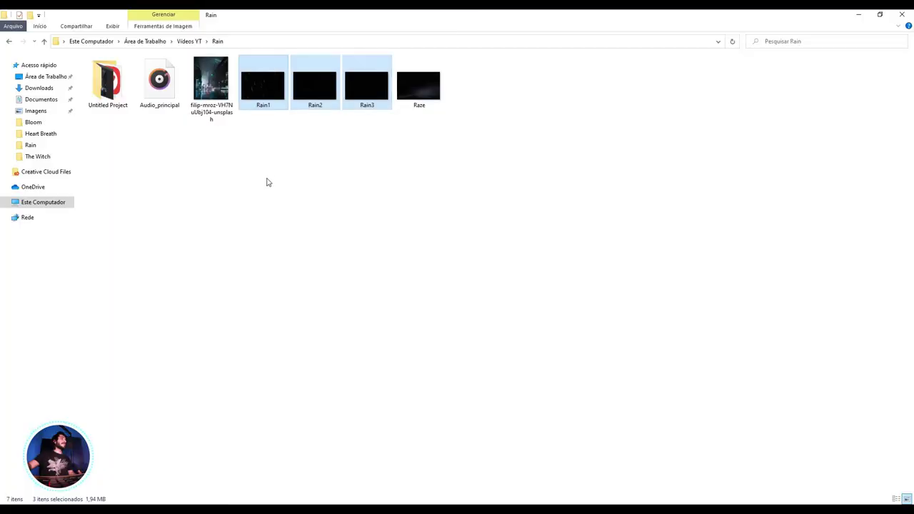
{"action": "left_click_drag", "start_coordinate": [253, 146], "coordinate": [367, 82]}
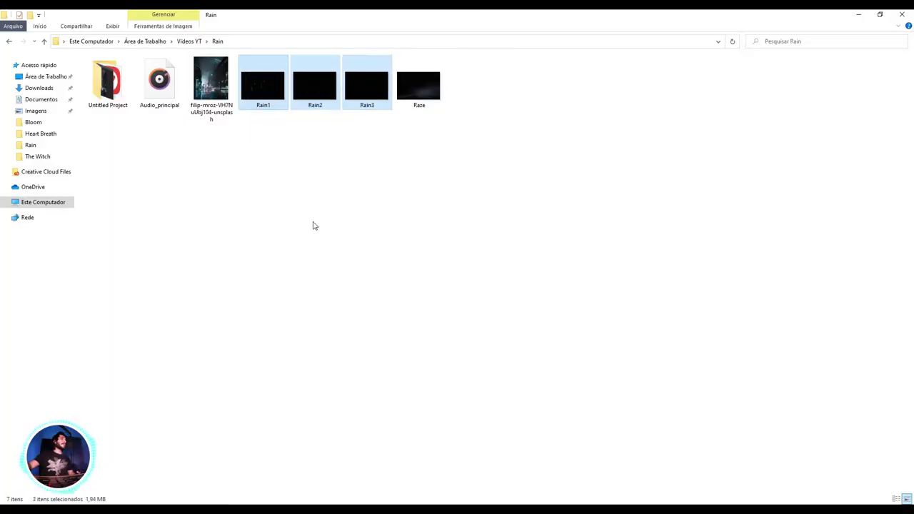
{"action": "left_click_drag", "start_coordinate": [255, 160], "coordinate": [363, 57]}
{"action": "mouse_move", "coordinate": [263, 79]}
{"action": "left_mouse_down"}
{"action": "mouse_move", "coordinate": [148, 496]}
{"action": "mouse_move", "coordinate": [318, 328]}
{"action": "left_mouse_up"}
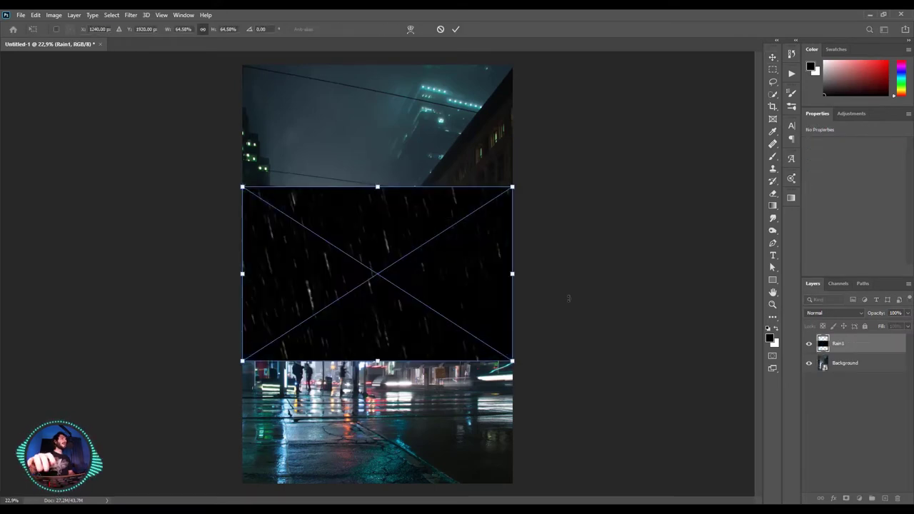
- Commit each placed rain image as a layer above the photo
{"action": "key", "text": "Return"}
{"action": "key", "text": "Return"}
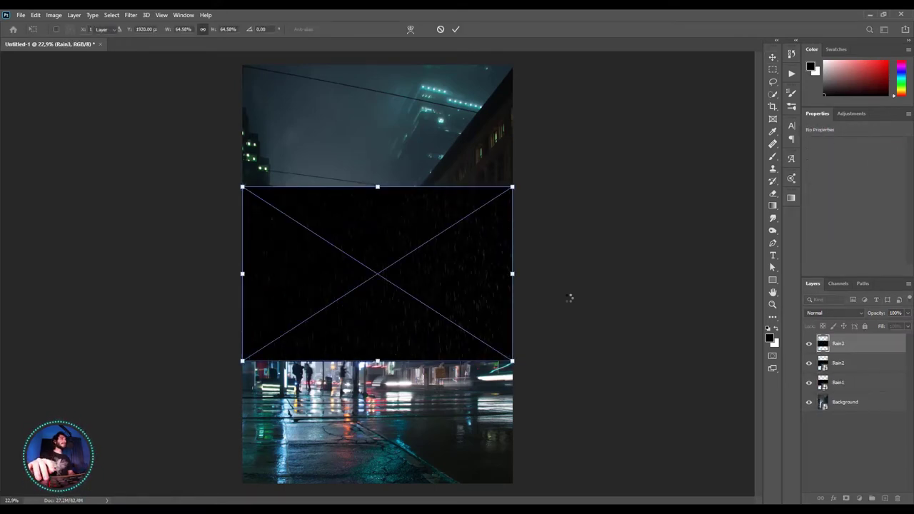
{"action": "key", "text": "Return"}
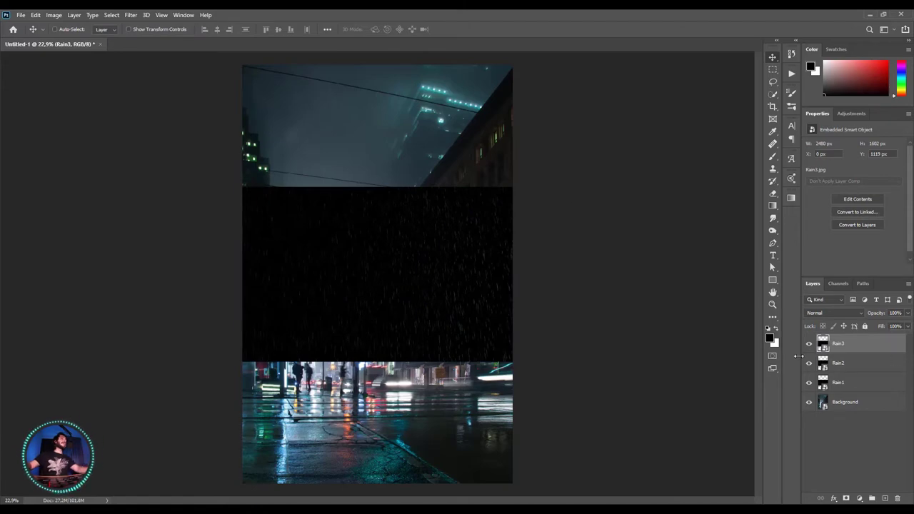
{"action": "scroll", "coordinate": [381, 280], "scroll_direction": "up", "scroll_amount": 4}
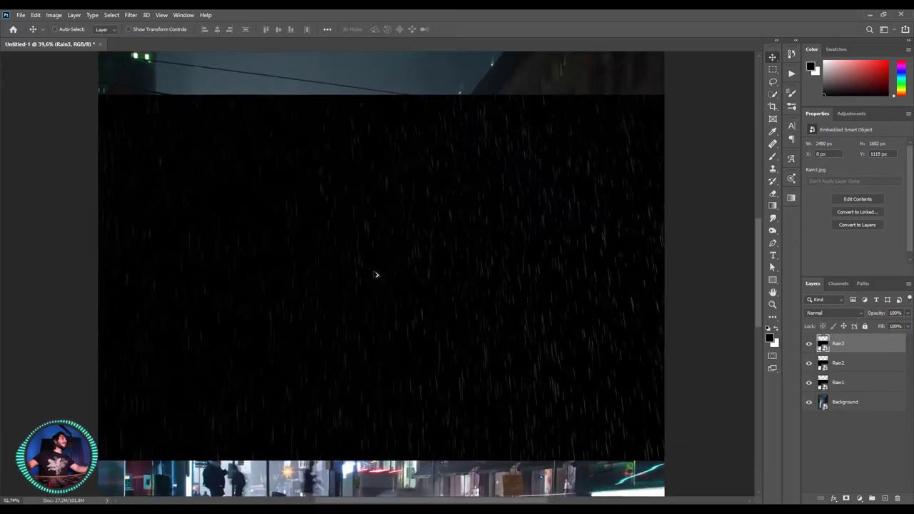
{"action": "scroll", "coordinate": [377, 275], "scroll_direction": "up", "scroll_amount": 2}
{"action": "scroll", "coordinate": [453, 256], "scroll_direction": "down", "scroll_amount": 2}
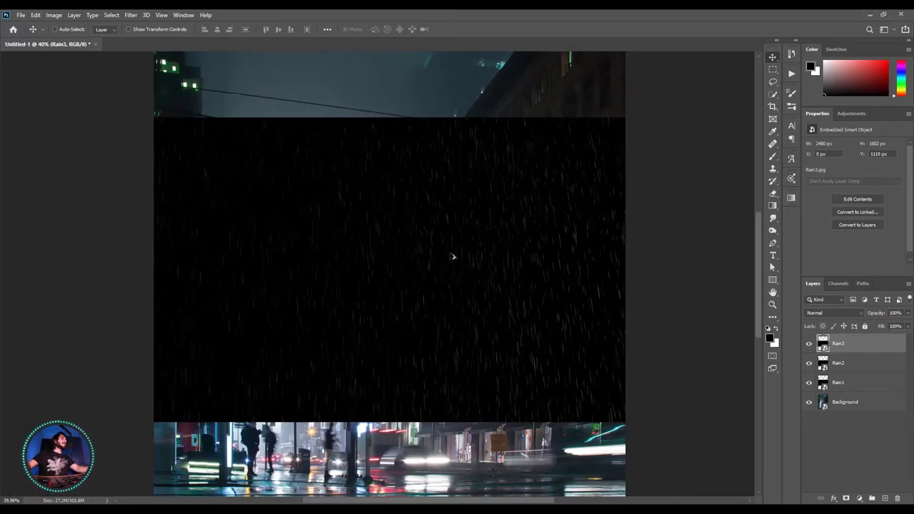
{"action": "scroll", "coordinate": [474, 249], "scroll_direction": "up", "scroll_amount": 2}
{"action": "scroll", "coordinate": [476, 247], "scroll_direction": "up", "scroll_amount": 1}
{"action": "scroll", "coordinate": [461, 250], "scroll_direction": "down", "scroll_amount": 2}
{"action": "scroll", "coordinate": [461, 250], "scroll_direction": "down", "scroll_amount": 2}
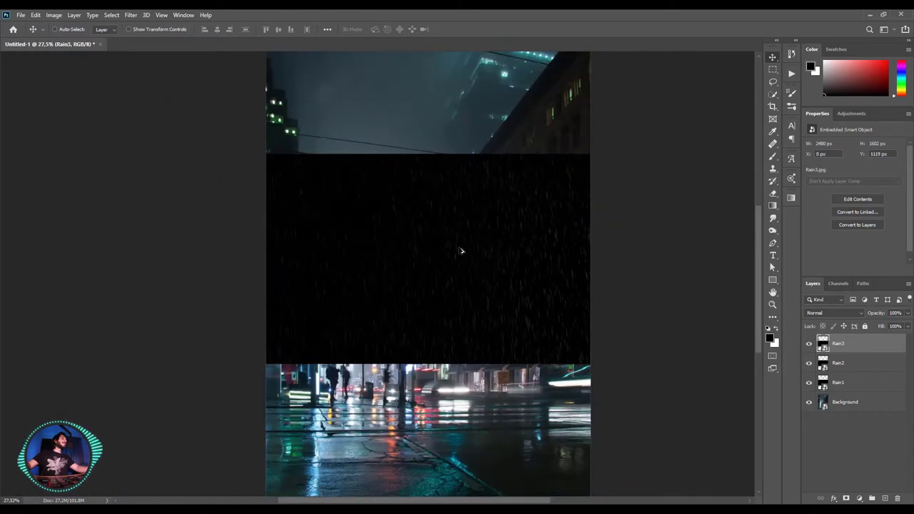
{"action": "scroll", "coordinate": [432, 263], "scroll_direction": "down", "scroll_amount": 2}
{"action": "scroll", "coordinate": [426, 267], "scroll_direction": "up", "scroll_amount": 1}
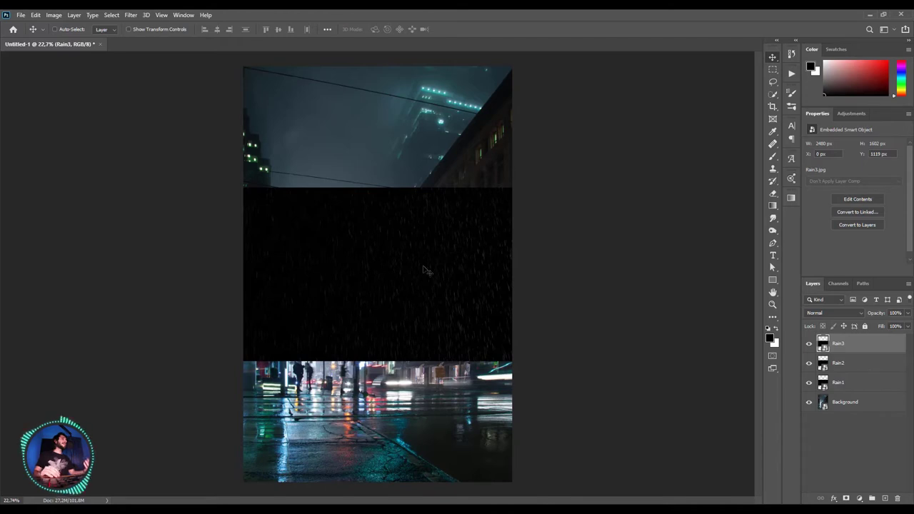
- Hide Rain2 and Rain1, and move Rain3 up to Y -56 px
{"action": "left_click", "coordinate": [809, 365]}
{"action": "left_click", "coordinate": [810, 383]}
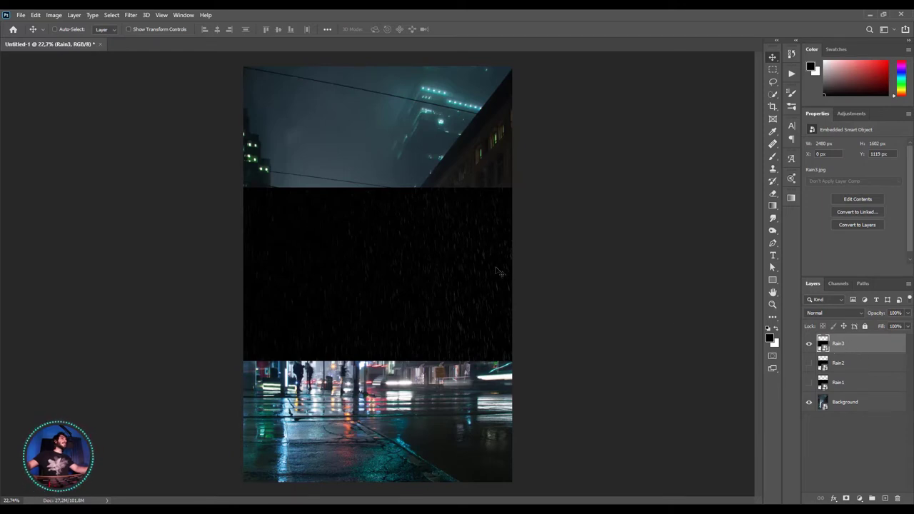
{"action": "left_click_drag", "start_coordinate": [490, 267], "coordinate": [516, 142]}
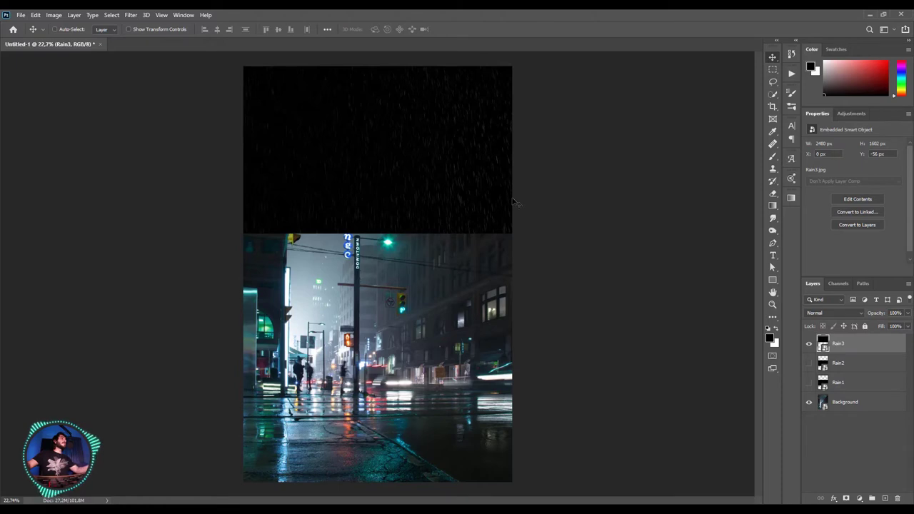
- Change Rain3's blend mode from Normal to Screen so its streaks overlay the street
{"action": "left_click", "coordinate": [811, 313]}
{"action": "left_click", "coordinate": [813, 346]}
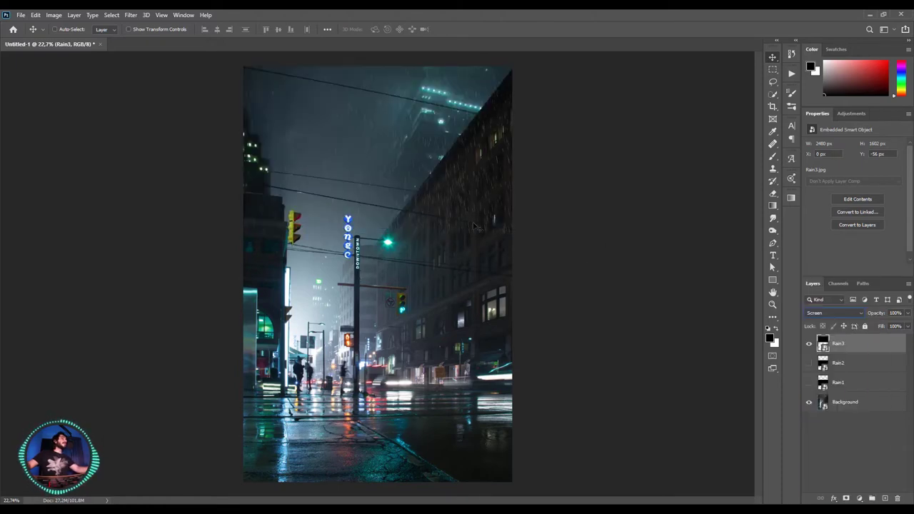
{"action": "scroll", "coordinate": [327, 130], "scroll_direction": "up", "scroll_amount": 5}
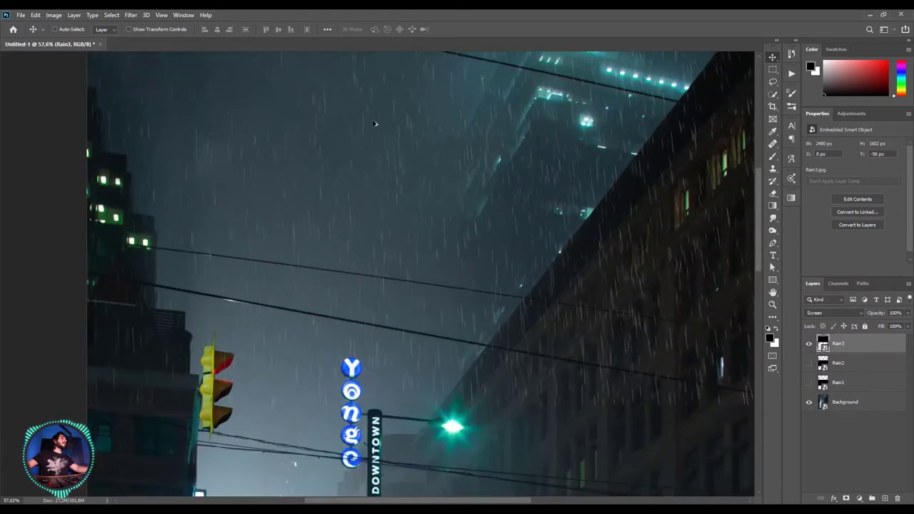
{"action": "scroll", "coordinate": [423, 200], "scroll_direction": "down", "scroll_amount": 5}
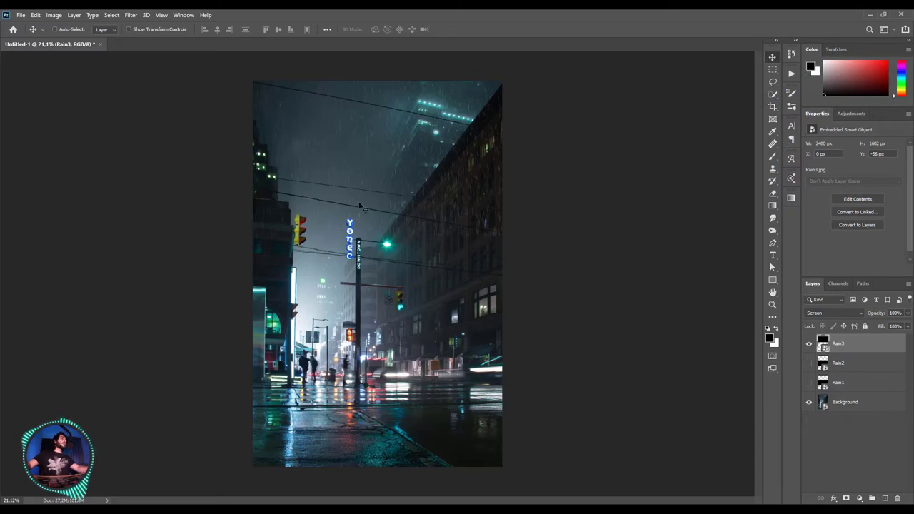
{"action": "scroll", "coordinate": [359, 207], "scroll_direction": "up", "scroll_amount": 3}
{"action": "scroll", "coordinate": [362, 218], "scroll_direction": "up", "scroll_amount": 3}
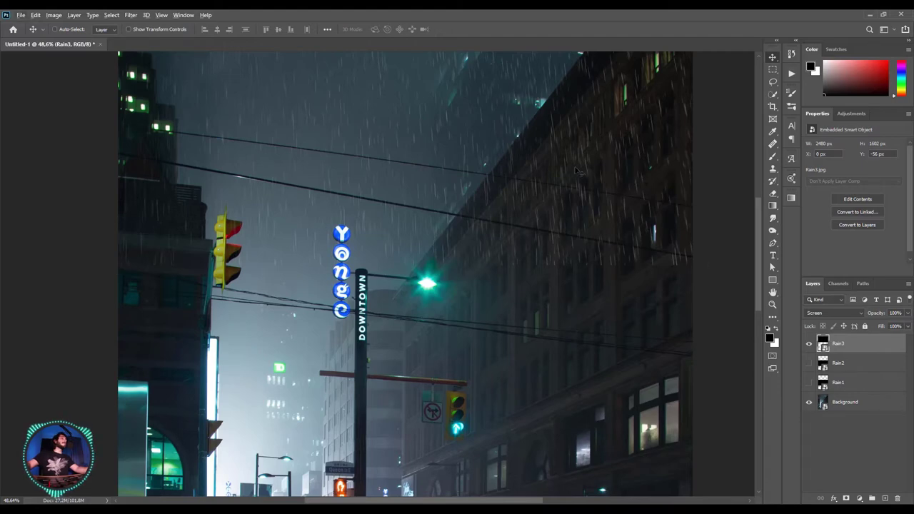
{"action": "scroll", "coordinate": [429, 175], "scroll_direction": "down", "scroll_amount": 3}
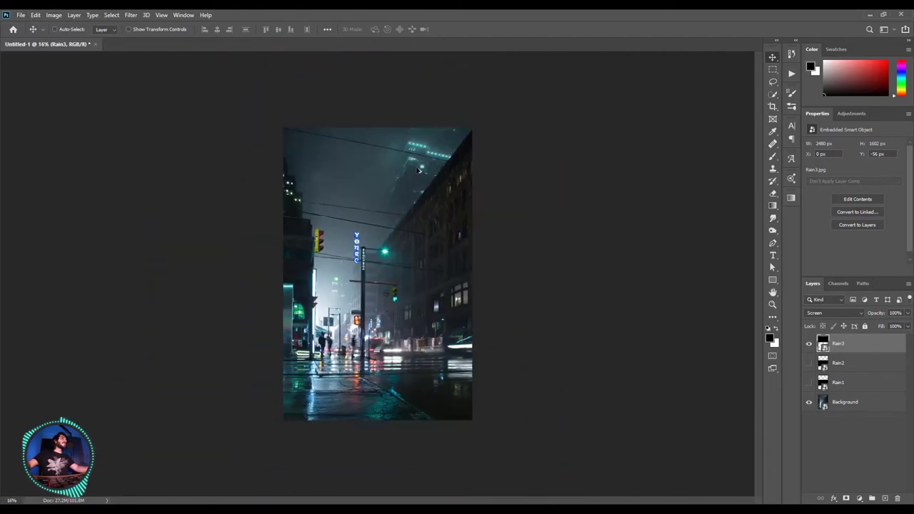
{"action": "scroll", "coordinate": [433, 227], "scroll_direction": "up", "scroll_amount": 1}
{"action": "scroll", "coordinate": [352, 152], "scroll_direction": "up", "scroll_amount": 2}
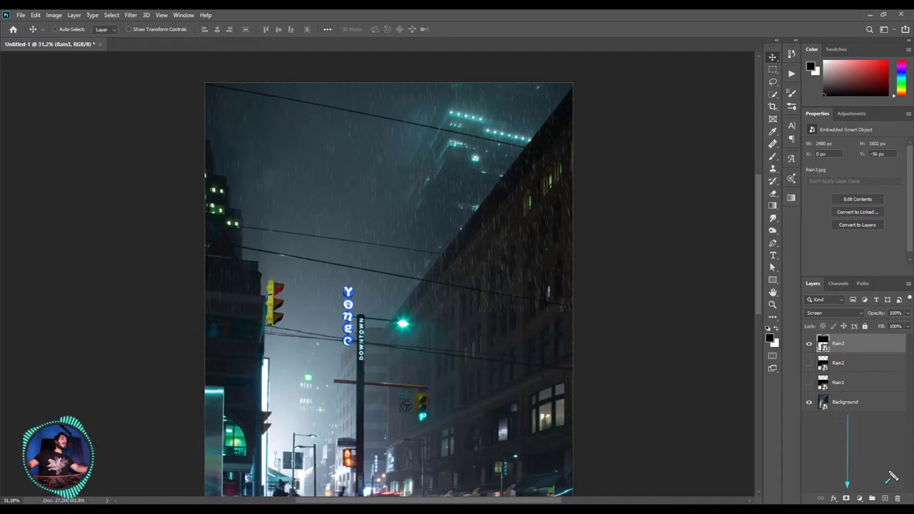
- Add a layer mask to Rain3 and target the mask
{"action": "left_click", "coordinate": [846, 499]}
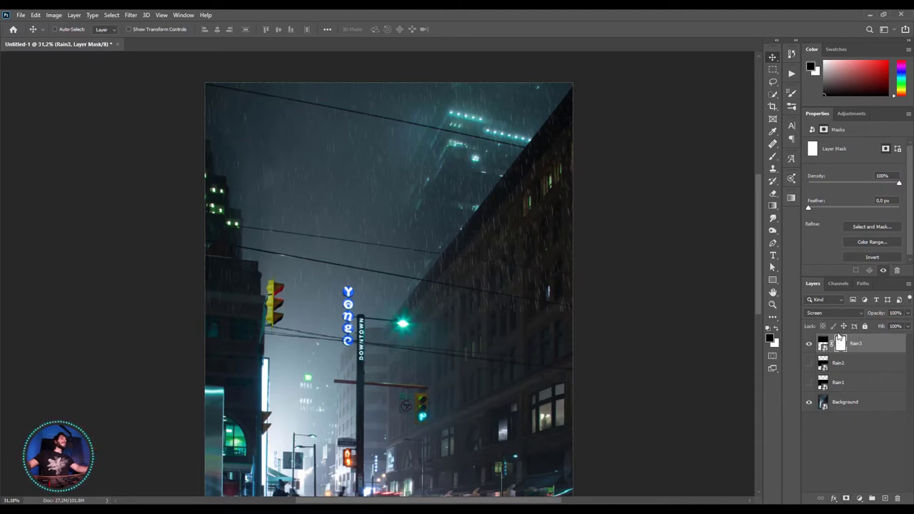
{"action": "left_click", "coordinate": [823, 345]}
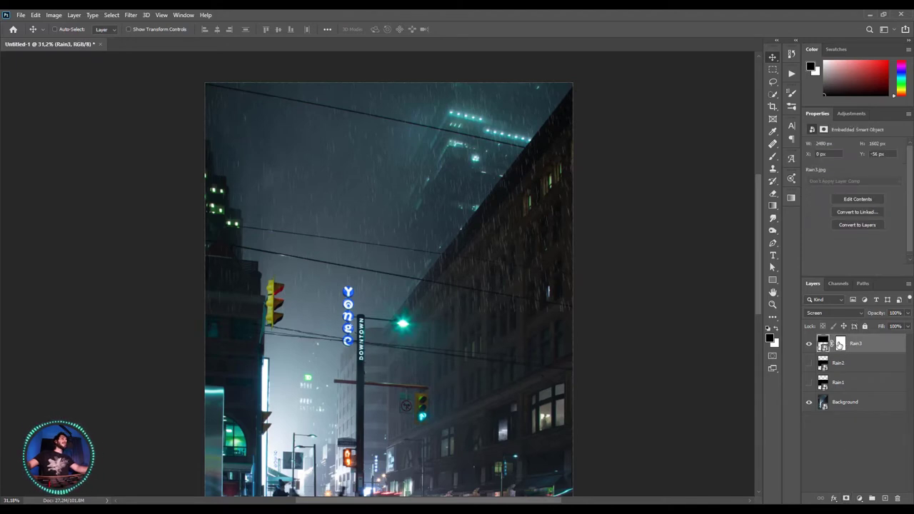
{"action": "left_click", "coordinate": [841, 345]}
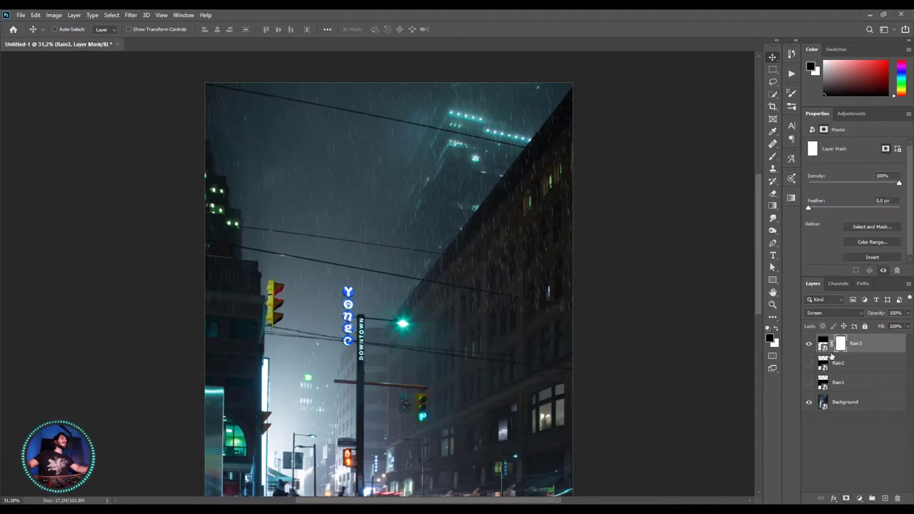
- Fill Rain3's mask with a gradient fading the rain toward the lower street
{"action": "left_click", "coordinate": [773, 205]}
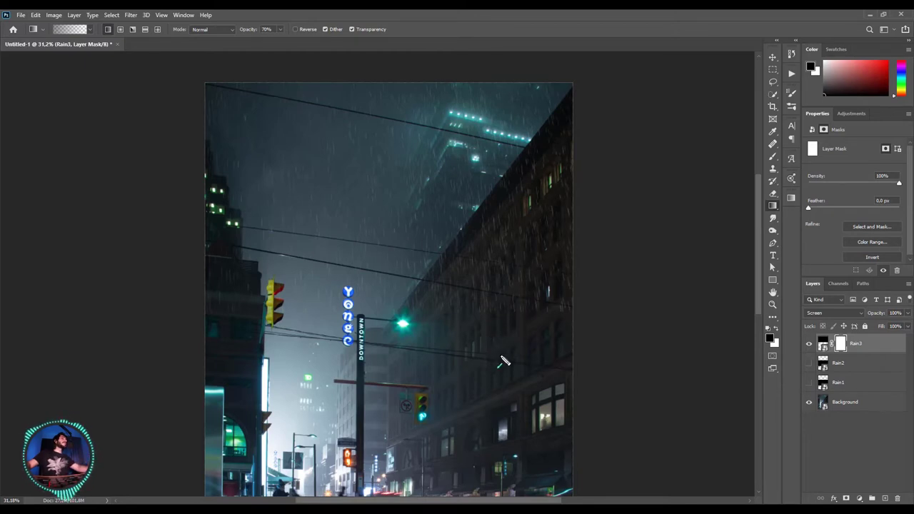
{"action": "left_click_drag", "start_coordinate": [502, 368], "coordinate": [828, 57]}
{"action": "left_click_drag", "start_coordinate": [663, 382], "coordinate": [860, 83]}
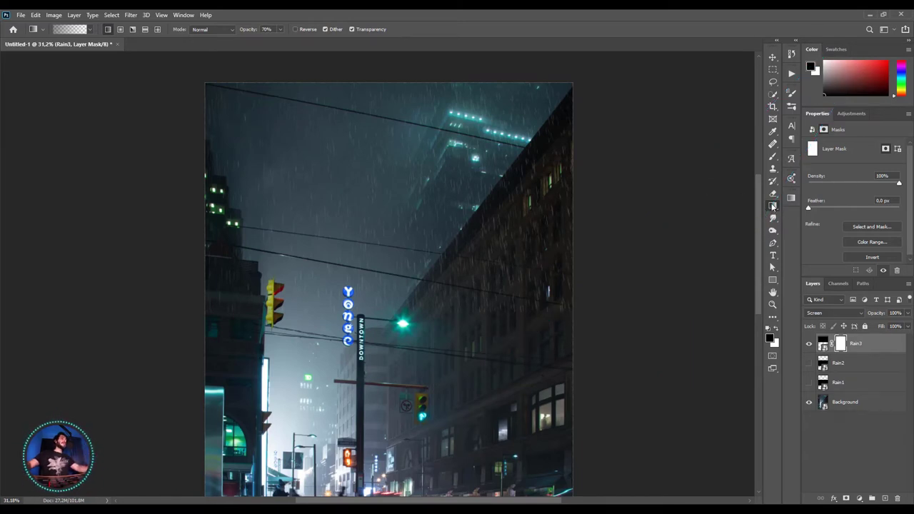
{"action": "left_click_drag", "start_coordinate": [412, 193], "coordinate": [400, 381]}
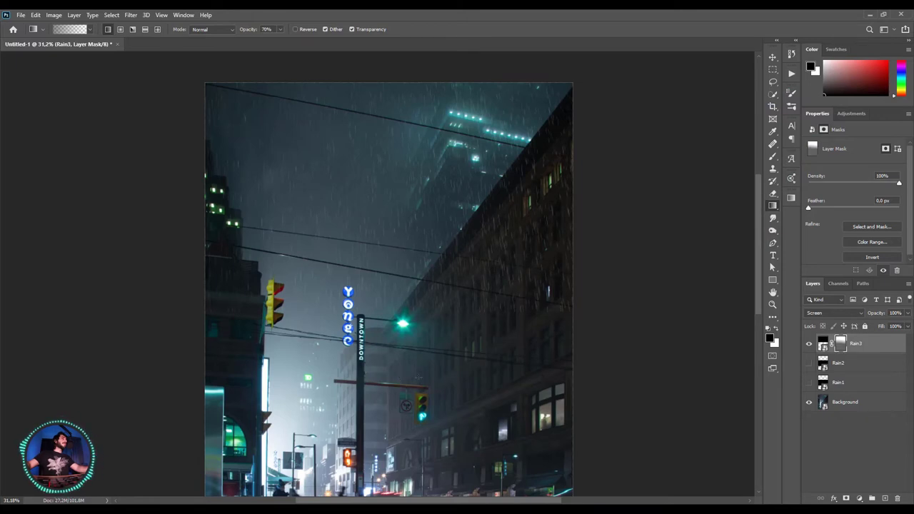
{"action": "left_click_drag", "start_coordinate": [413, 421], "coordinate": [413, 227]}
{"action": "key", "text": "v"}
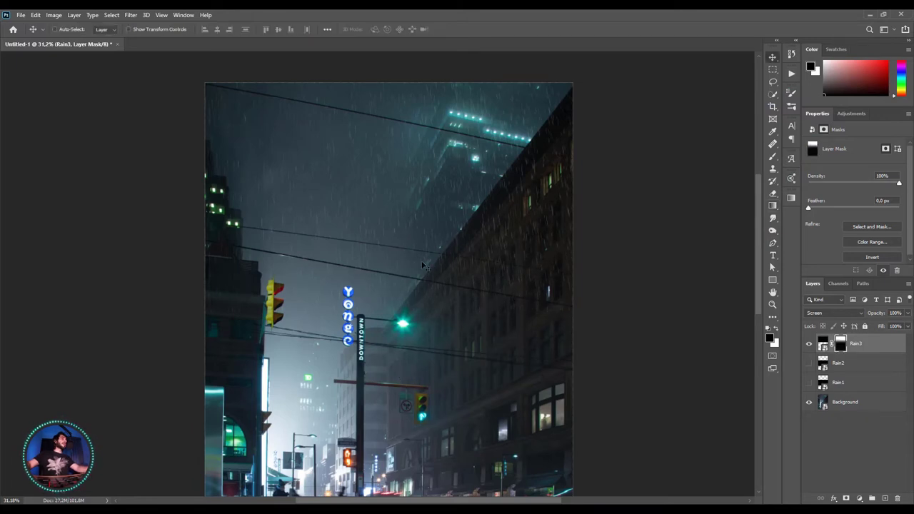
{"action": "scroll", "coordinate": [373, 274], "scroll_direction": "down", "scroll_amount": 3}
{"action": "scroll", "coordinate": [373, 274], "scroll_direction": "up", "scroll_amount": 2}
{"action": "scroll", "coordinate": [372, 274], "scroll_direction": "down", "scroll_amount": 1}
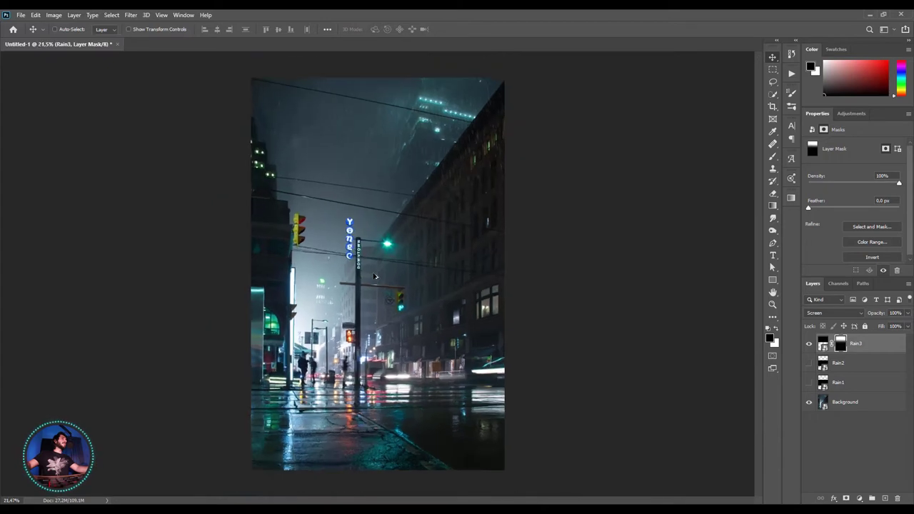
{"action": "left_click", "coordinate": [867, 350]}
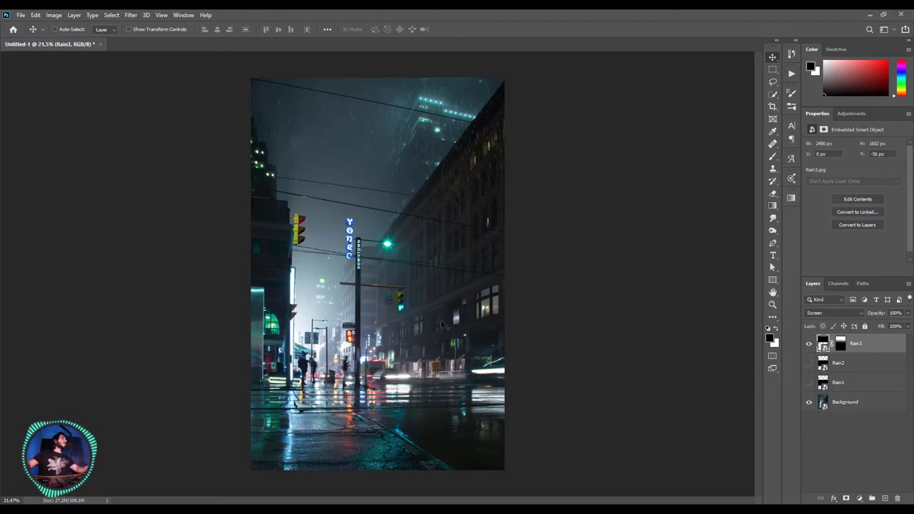
- Duplicate Rain3, shift the copy down and fade its top edge with a mask gradient
{"action": "key", "text": "ctrl+j"}
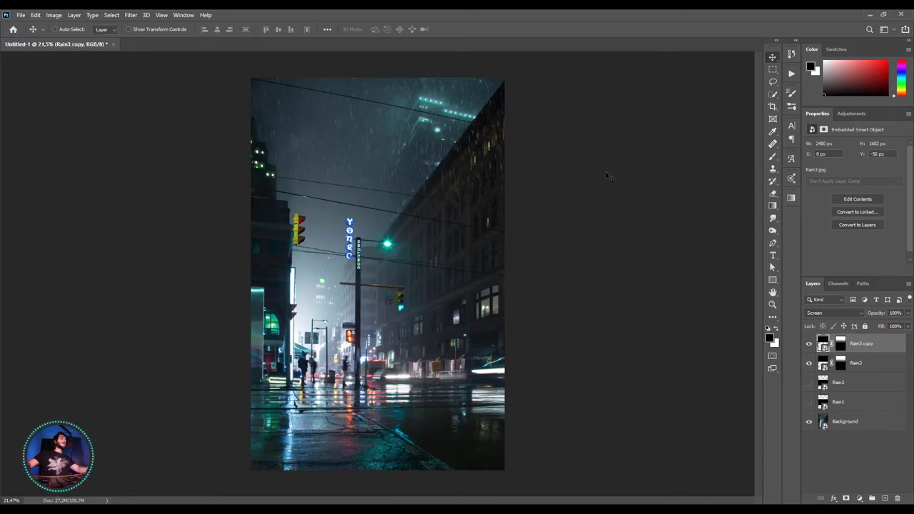
{"action": "left_click_drag", "start_coordinate": [431, 123], "coordinate": [440, 235]}
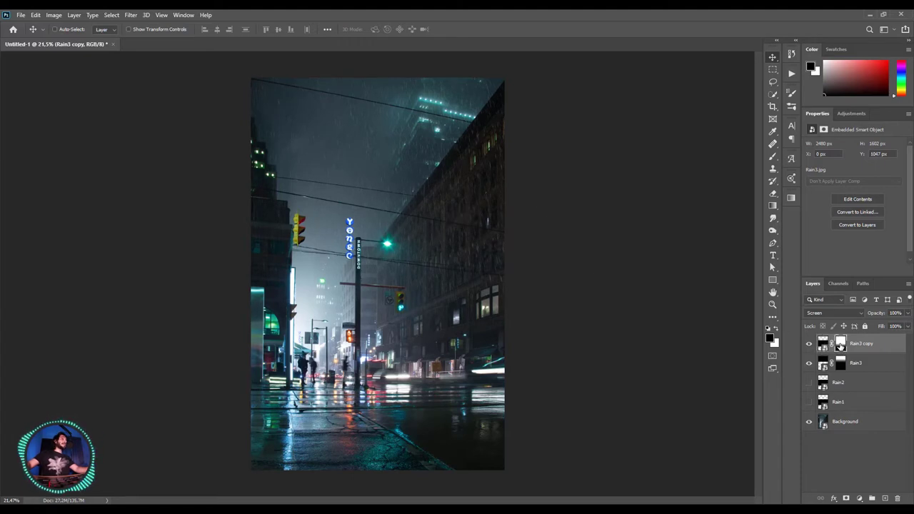
{"action": "left_click", "coordinate": [841, 344]}
{"action": "left_click", "coordinate": [773, 205]}
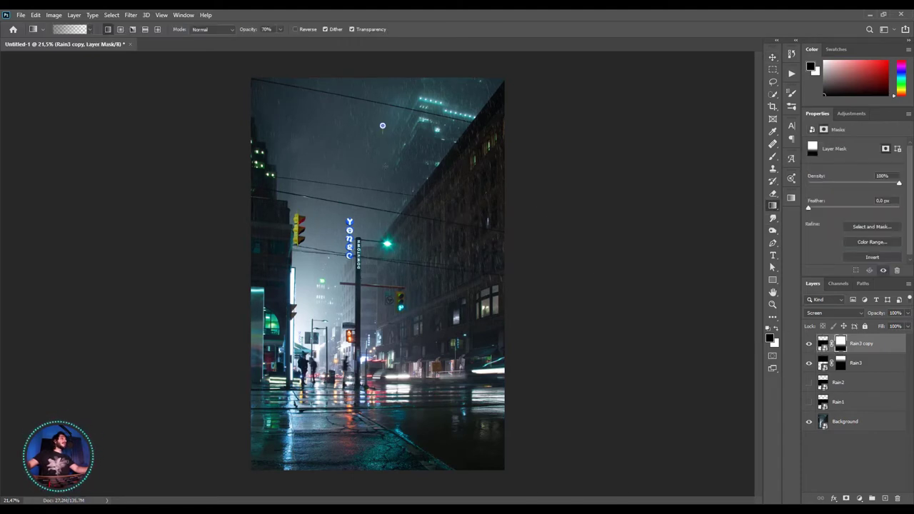
{"action": "mouse_move", "coordinate": [383, 138]}
{"action": "left_mouse_down"}
{"action": "mouse_move", "coordinate": [383, 224]}
{"action": "mouse_move", "coordinate": [398, 233]}
{"action": "left_mouse_up"}
{"action": "left_click_drag", "start_coordinate": [399, 103], "coordinate": [398, 229]}
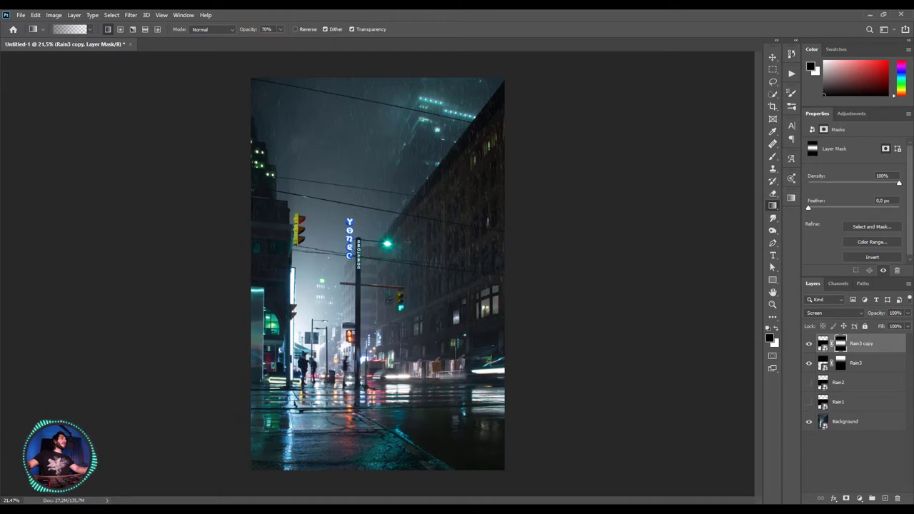
{"action": "key", "text": "v"}
{"action": "left_click", "coordinate": [824, 345]}
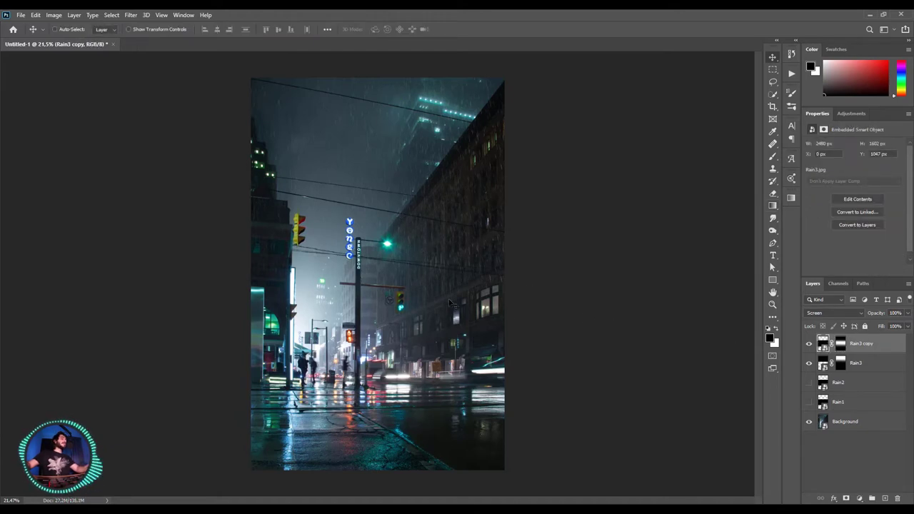
- Add more Rain3 copies offset across the image and fade Rain3 copy 4's edge horizontally
{"action": "left_click_drag", "start_coordinate": [429, 260], "coordinate": [432, 427]}
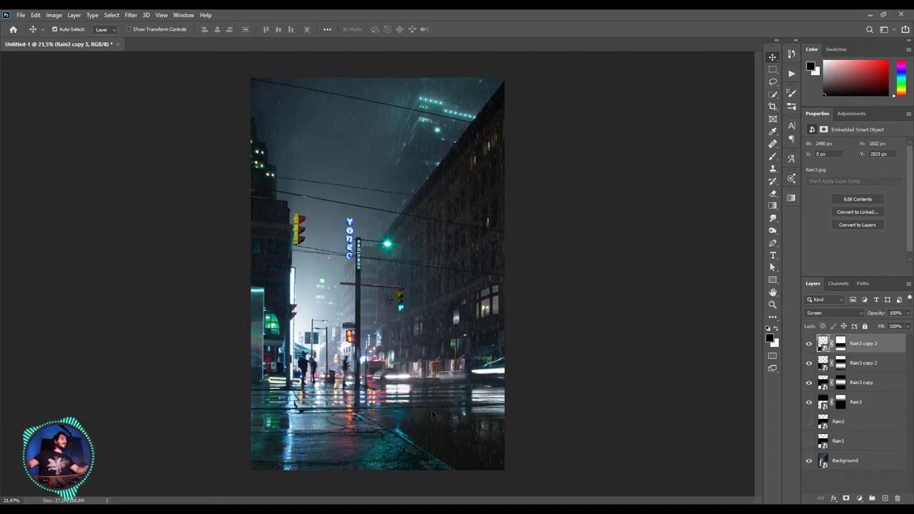
{"action": "left_click_drag", "start_coordinate": [433, 416], "coordinate": [496, 201]}
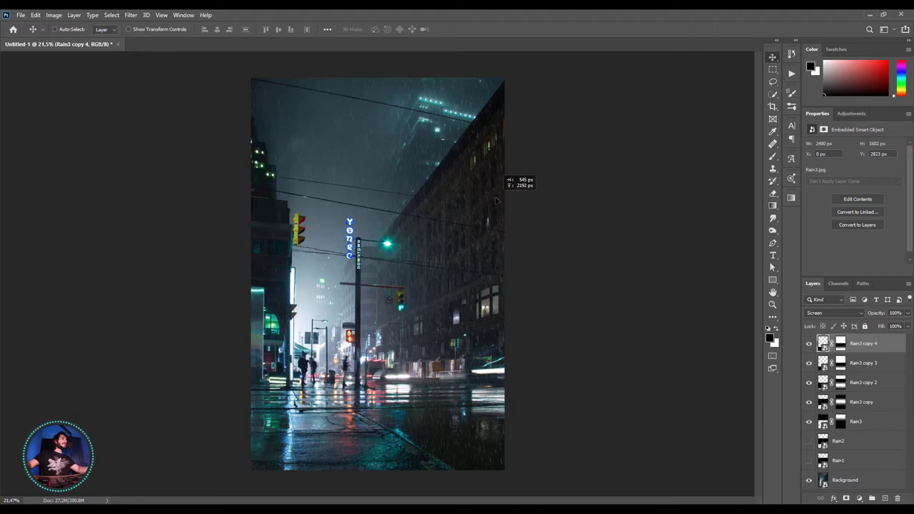
{"action": "left_click", "coordinate": [842, 344]}
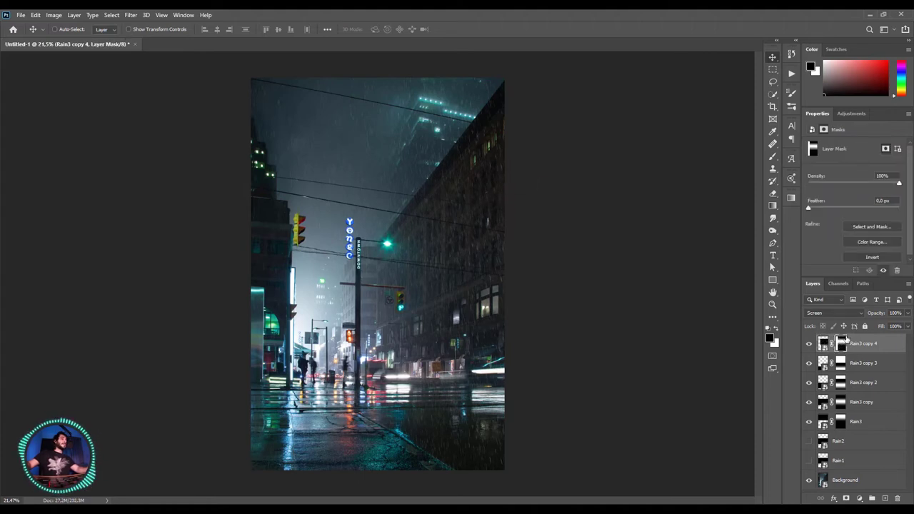
{"action": "left_click", "coordinate": [773, 206]}
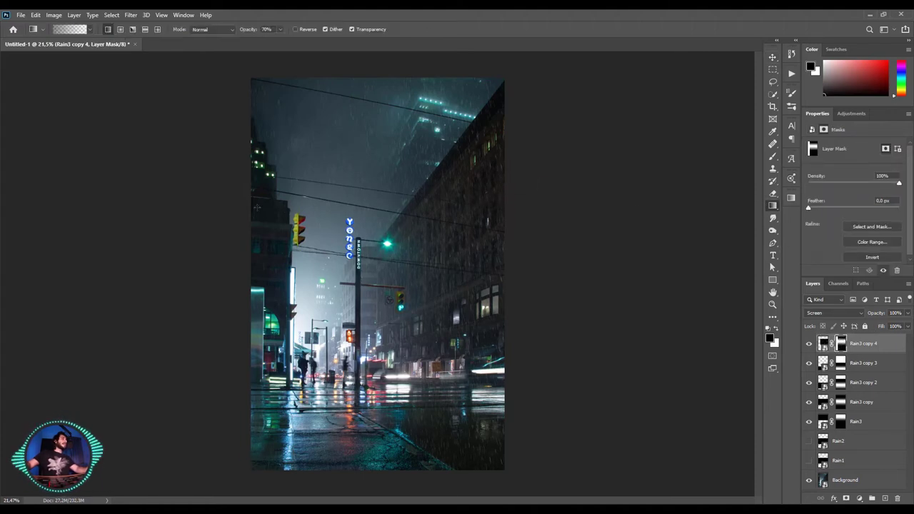
{"action": "left_click_drag", "start_coordinate": [262, 208], "coordinate": [455, 208]}
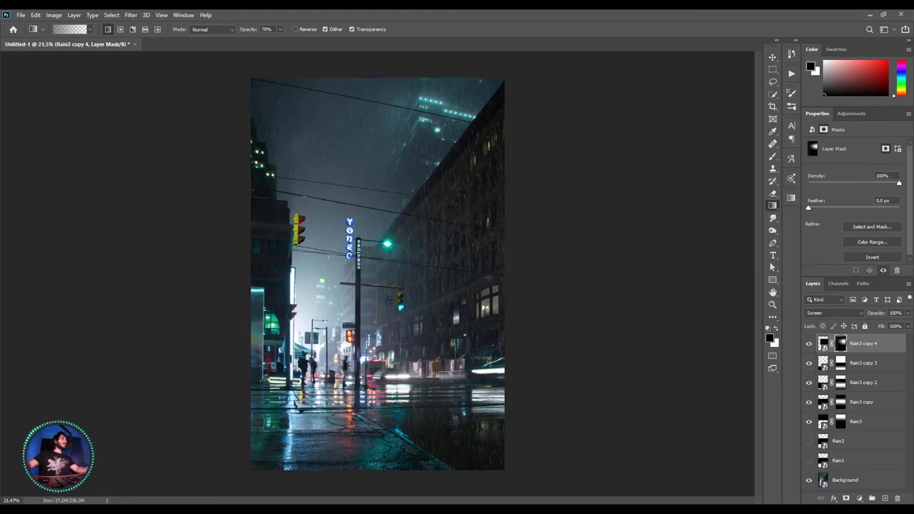
{"action": "left_click_drag", "start_coordinate": [274, 213], "coordinate": [409, 212]}
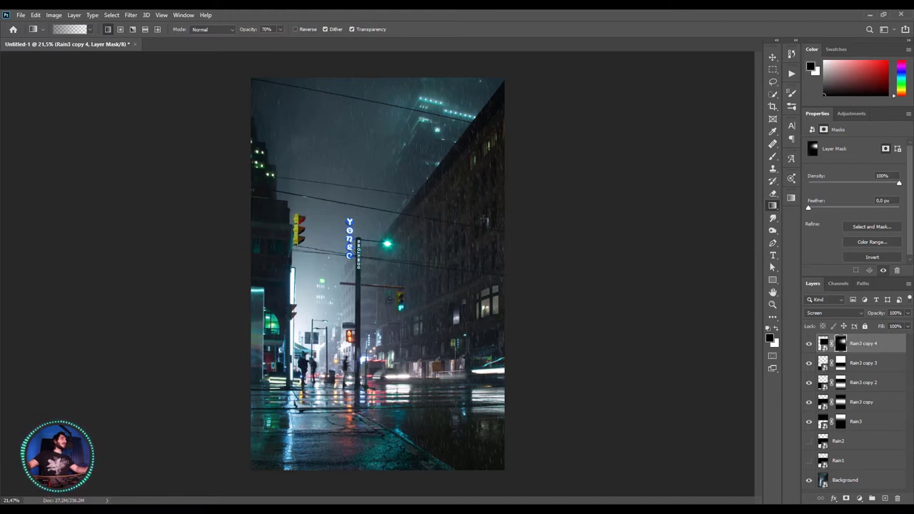
{"action": "key", "text": "v"}
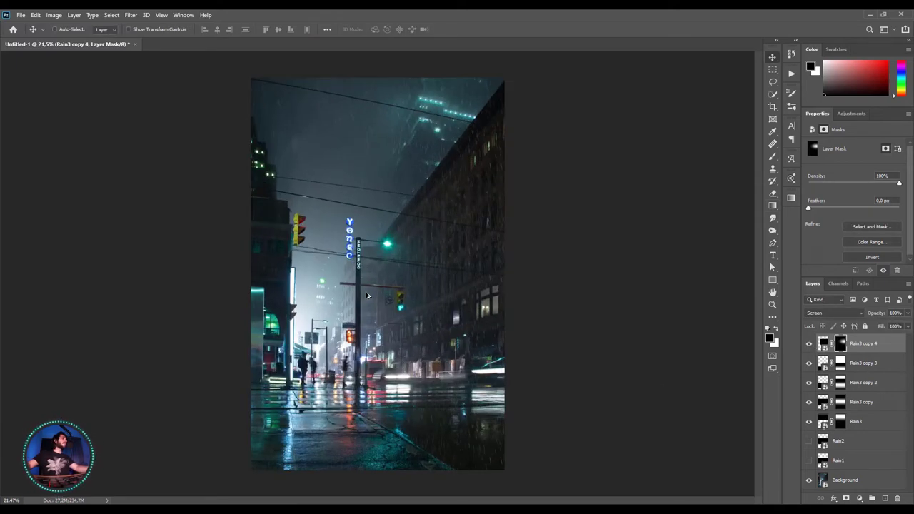
- Group Rain3 through Rain3 copy 4 with Ctrl+G and name the group 'Rain 1'
{"action": "left_click", "coordinate": [876, 424], "text": "shift"}
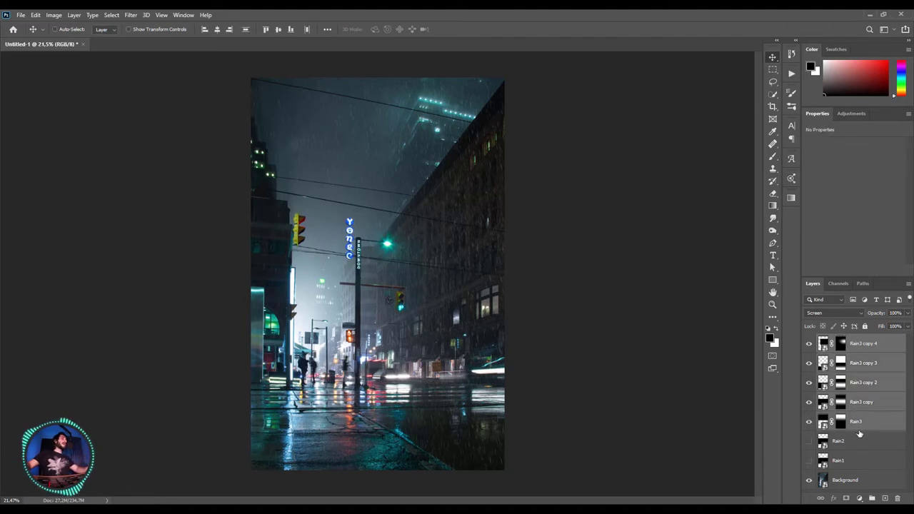
{"action": "key", "text": "ctrl+g"}
{"action": "type", "text": "Rain 3"}
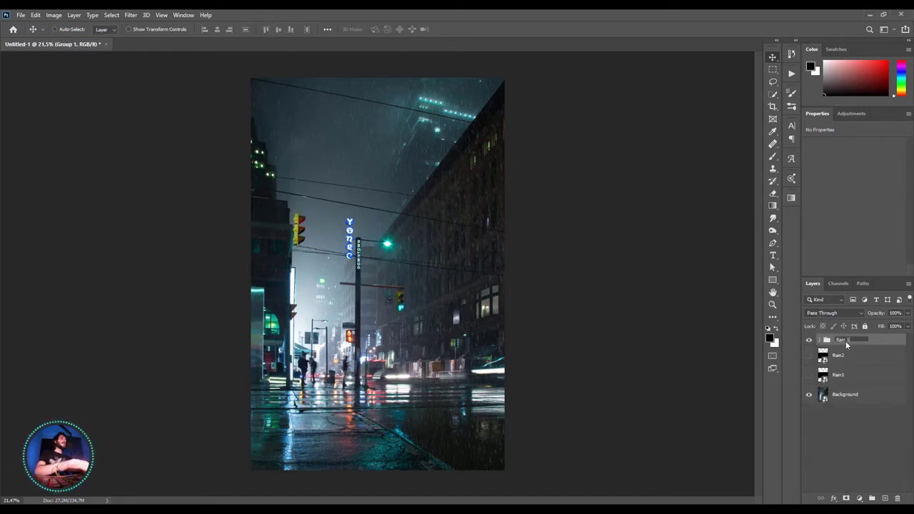
{"action": "key", "text": "Return"}
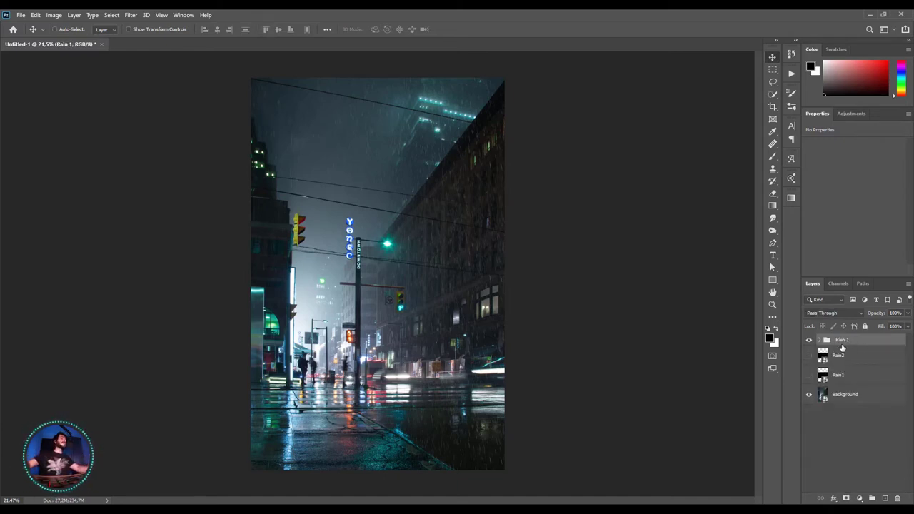
- Select Rain2, turn on its visibility and zoom in on its black-backed rain streaks
{"action": "left_click", "coordinate": [839, 359]}
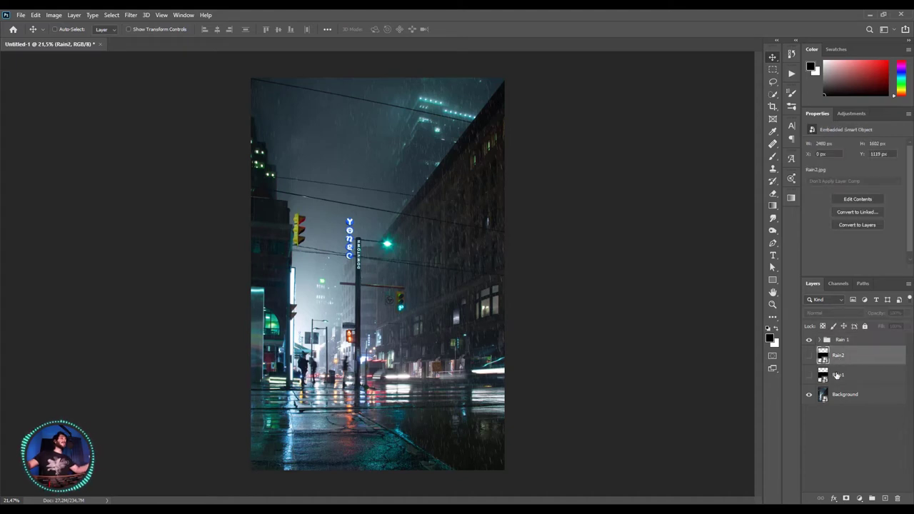
{"action": "left_click", "coordinate": [838, 376]}
{"action": "left_click", "coordinate": [821, 361]}
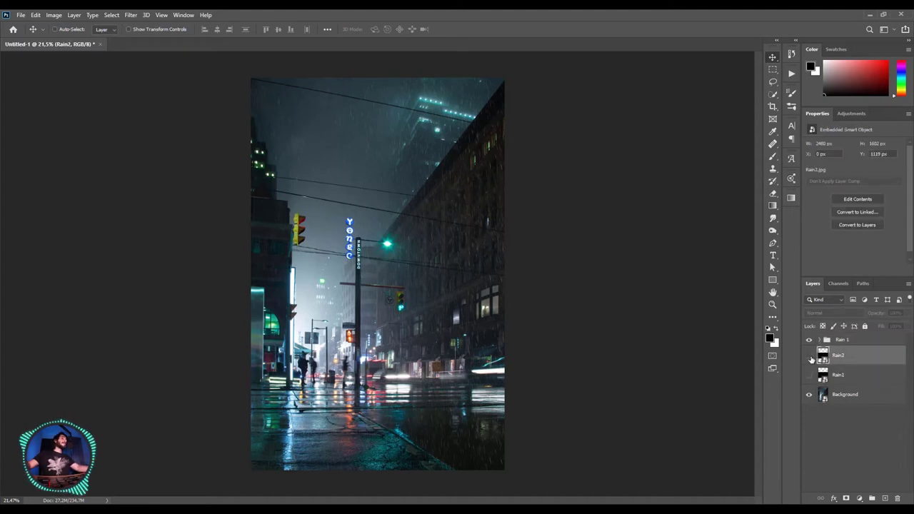
{"action": "left_click", "coordinate": [810, 357]}
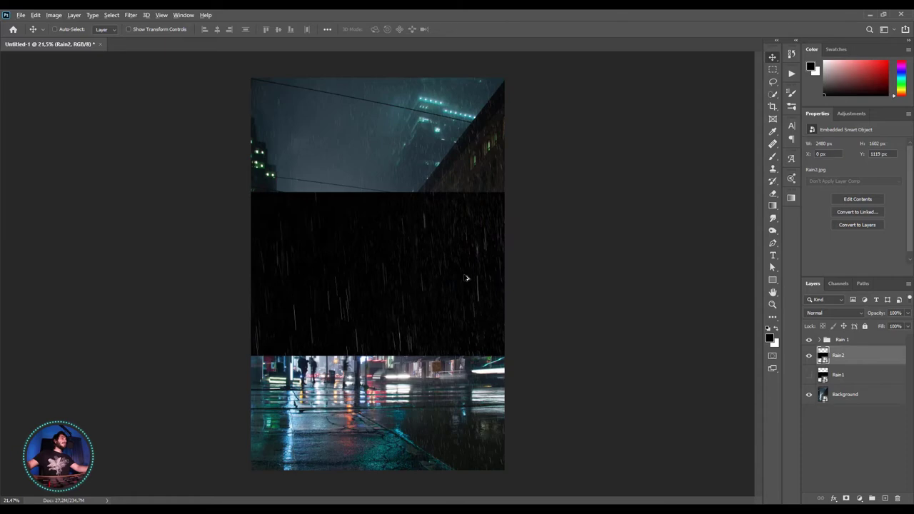
{"action": "scroll", "coordinate": [485, 267], "scroll_direction": "up", "scroll_amount": 5}
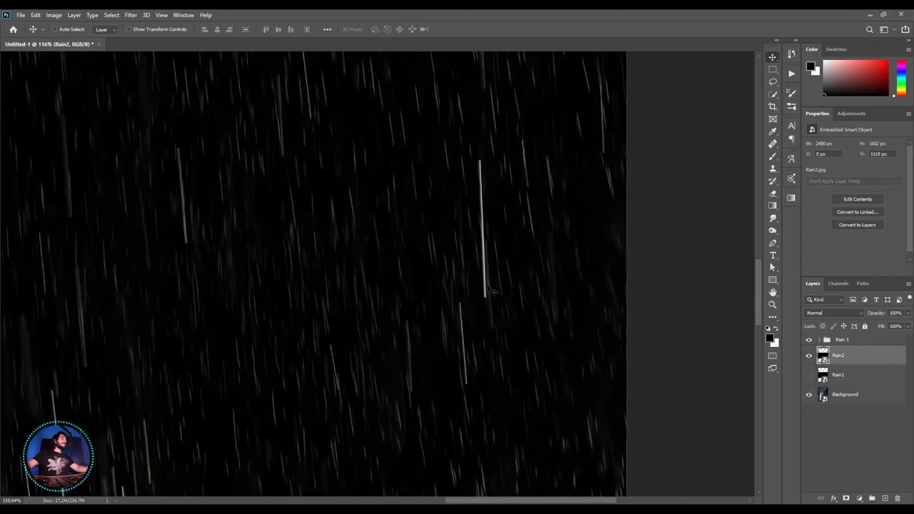
{"action": "scroll", "coordinate": [478, 322], "scroll_direction": "up", "scroll_amount": 2}
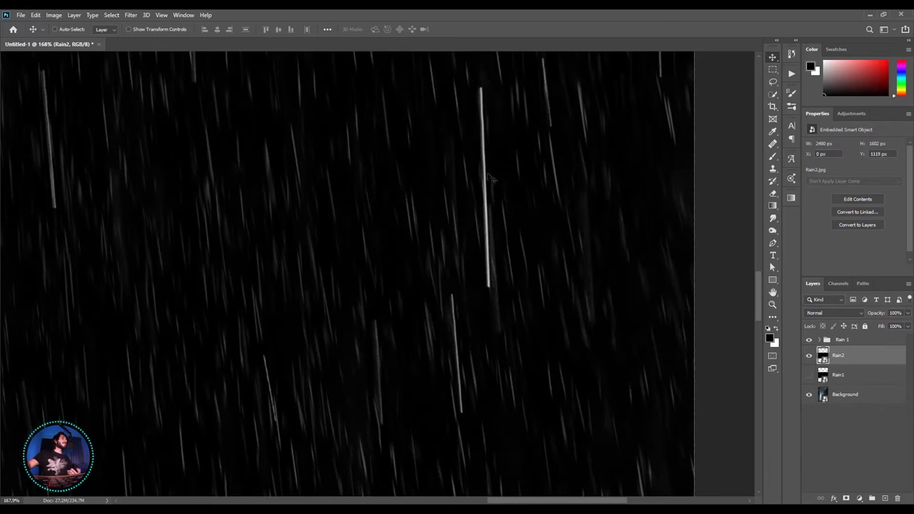
{"action": "scroll", "coordinate": [615, 247], "scroll_direction": "down", "scroll_amount": 2}
{"action": "scroll", "coordinate": [619, 253], "scroll_direction": "down", "scroll_amount": 2}
{"action": "scroll", "coordinate": [183, 168], "scroll_direction": "down", "scroll_amount": 1}
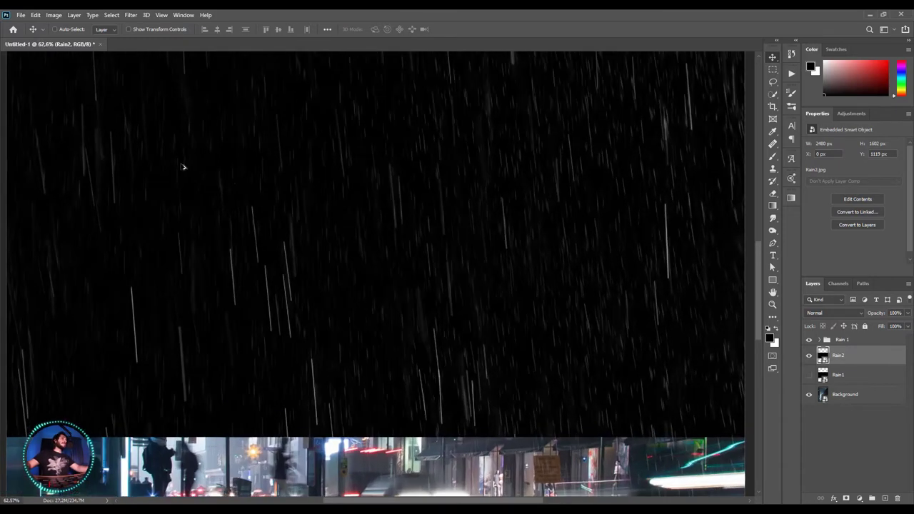
- Set up a Motion Blur on Rain2 with angle -86° and distance 103 pixels
{"action": "left_click", "coordinate": [131, 15]}
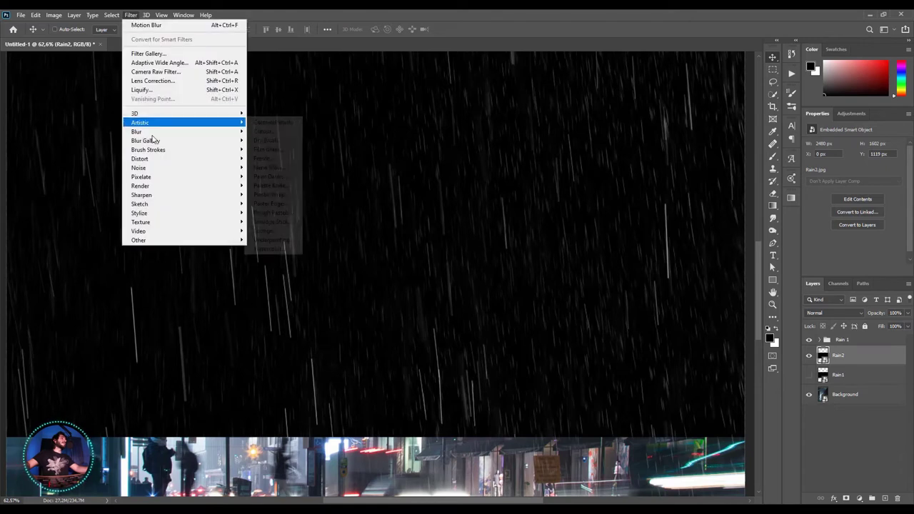
{"action": "mouse_move", "coordinate": [183, 132]}
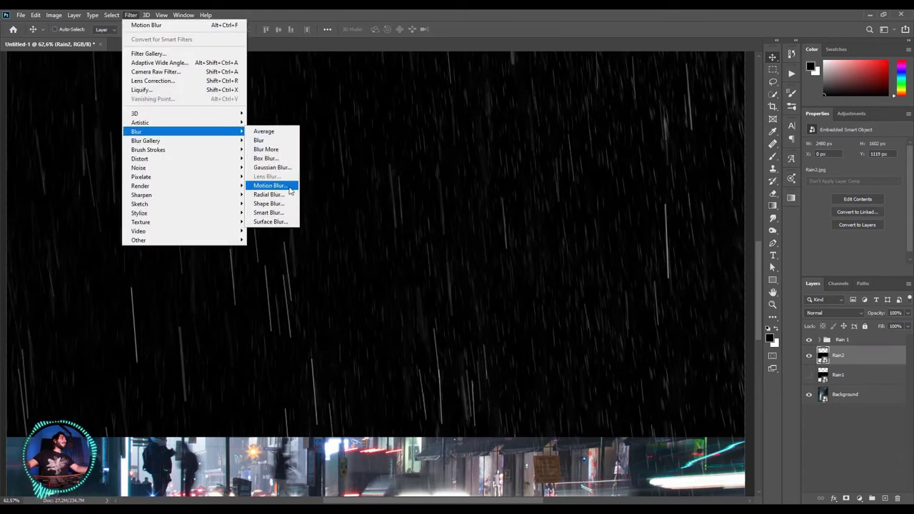
{"action": "left_click", "coordinate": [270, 185]}
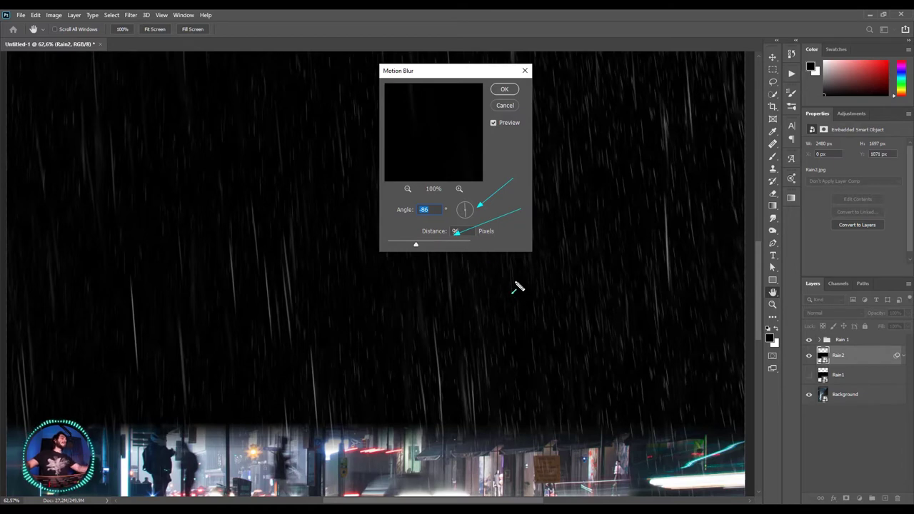
{"action": "left_click", "coordinate": [432, 245]}
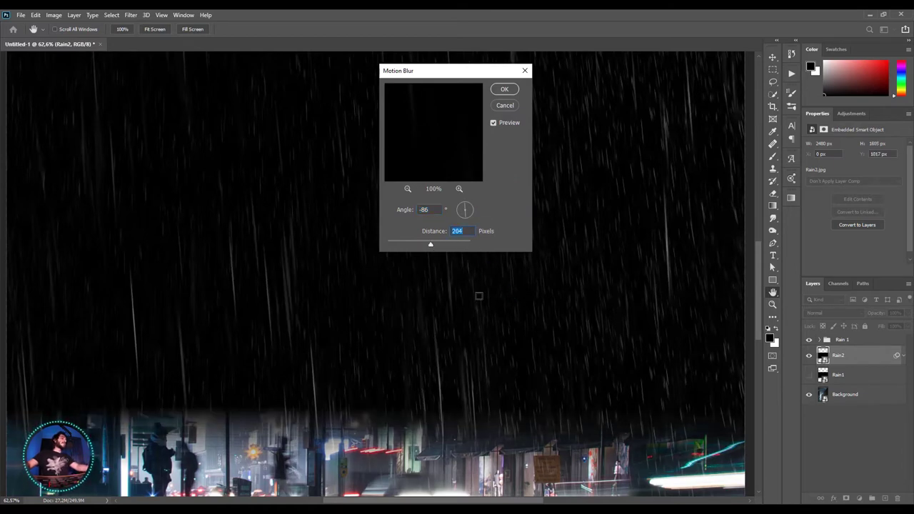
{"action": "left_click", "coordinate": [419, 244]}
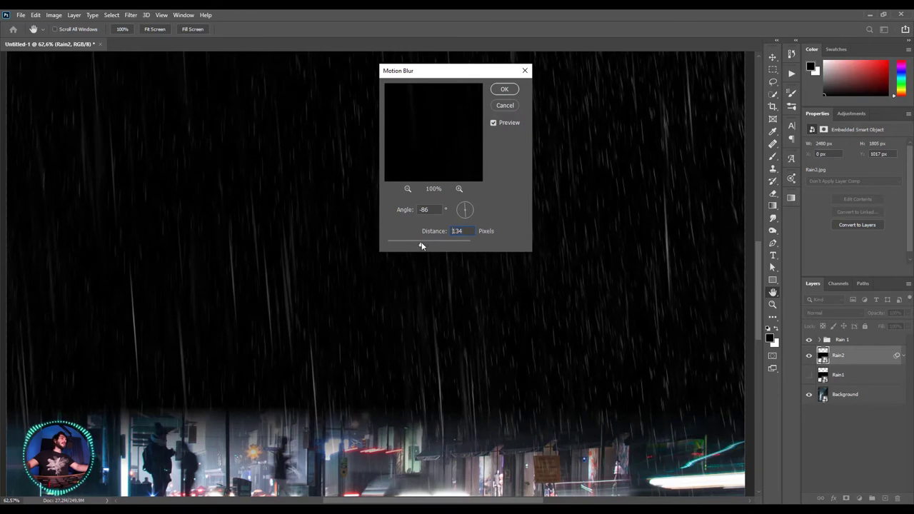
{"action": "left_click_drag", "start_coordinate": [419, 245], "coordinate": [418, 244]}
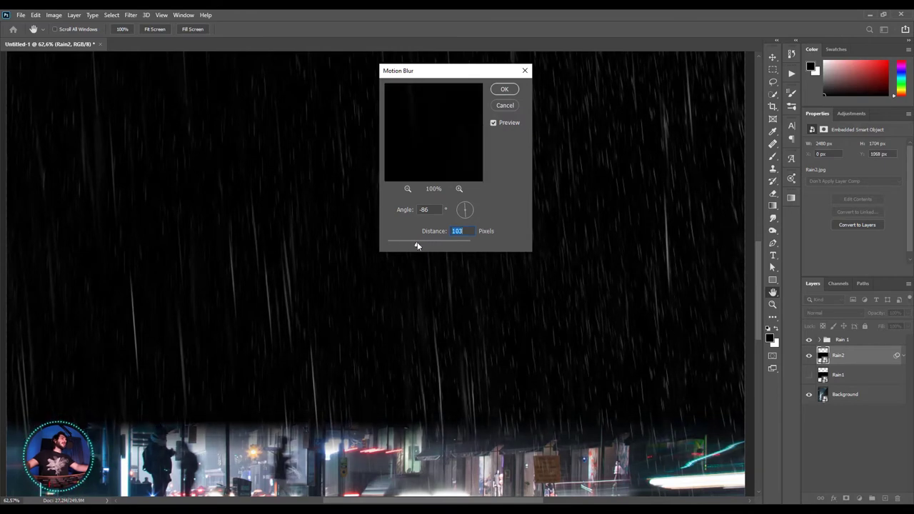
- Apply the blur, set Rain2 to Screen mode and move it up to Y -221 px
{"action": "left_click", "coordinate": [504, 90]}
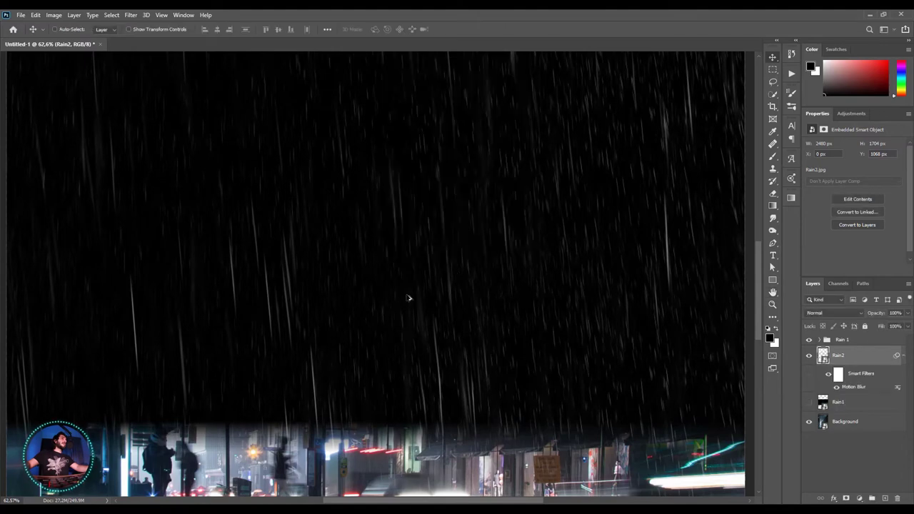
{"action": "key", "text": "ctrl+0"}
{"action": "scroll", "coordinate": [386, 282], "scroll_direction": "up", "scroll_amount": 2}
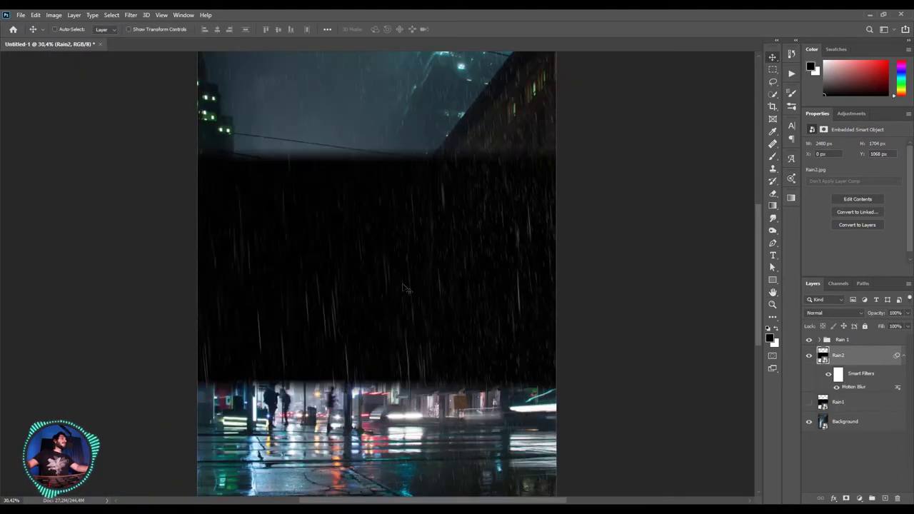
{"action": "left_click", "coordinate": [805, 313]}
{"action": "left_click", "coordinate": [815, 346]}
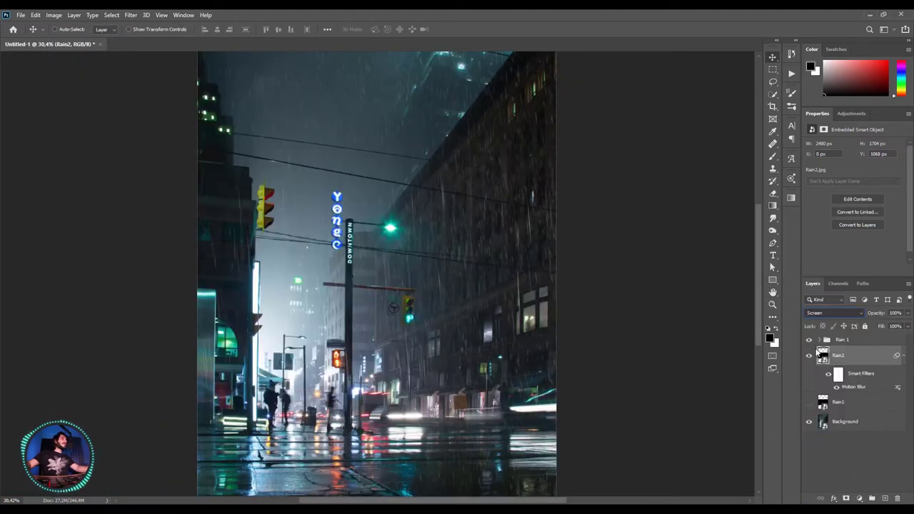
{"action": "scroll", "coordinate": [438, 278], "scroll_direction": "down", "scroll_amount": 2}
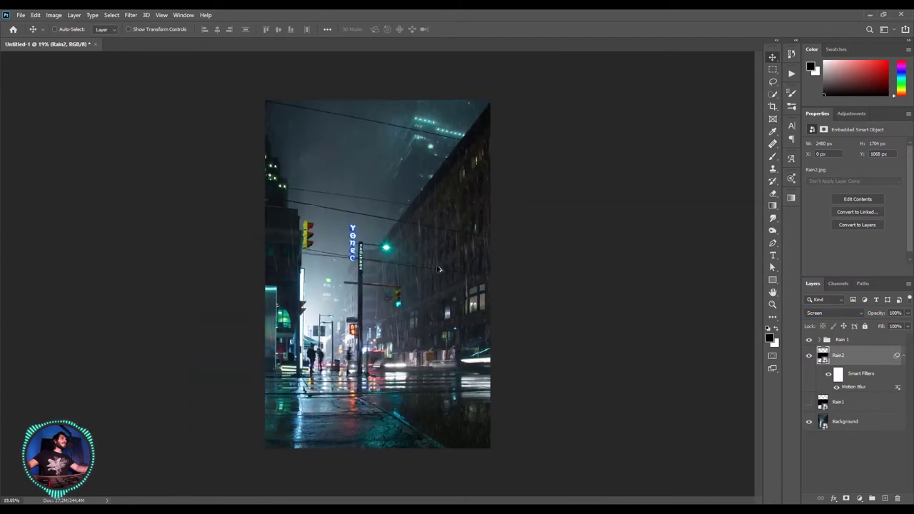
{"action": "left_click_drag", "start_coordinate": [438, 277], "coordinate": [443, 151]}
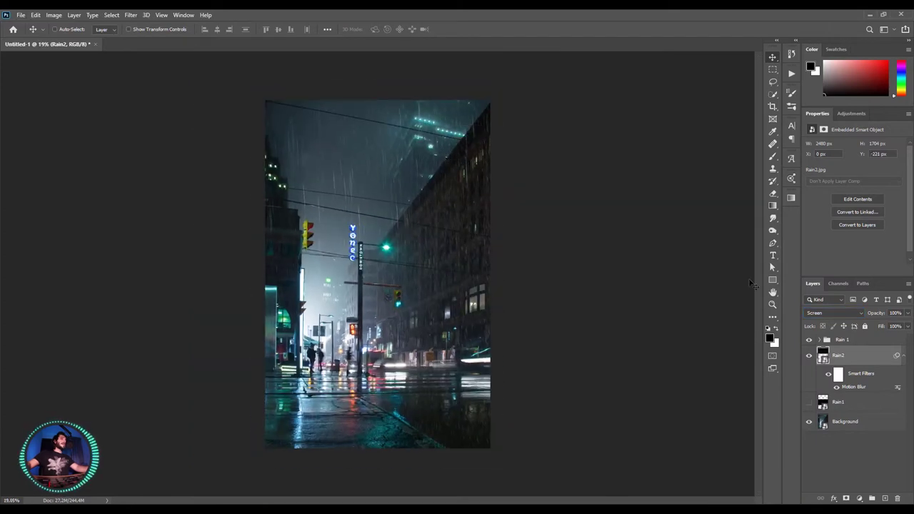
- Add a layer mask to Rain2 and fade it with a vertical gradient
{"action": "left_click", "coordinate": [846, 498]}
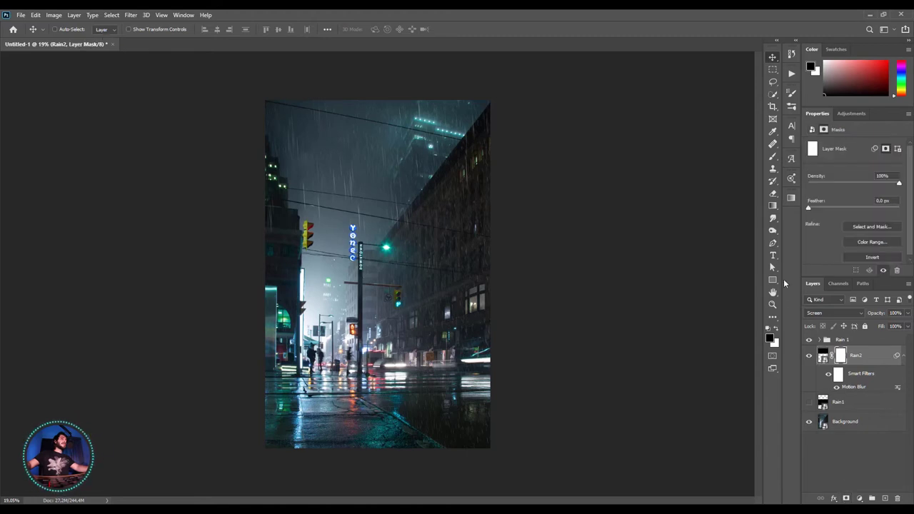
{"action": "left_click", "coordinate": [772, 206]}
{"action": "mouse_move", "coordinate": [396, 195]}
{"action": "left_mouse_down"}
{"action": "mouse_move", "coordinate": [396, 322]}
{"action": "mouse_move", "coordinate": [405, 319]}
{"action": "left_mouse_up"}
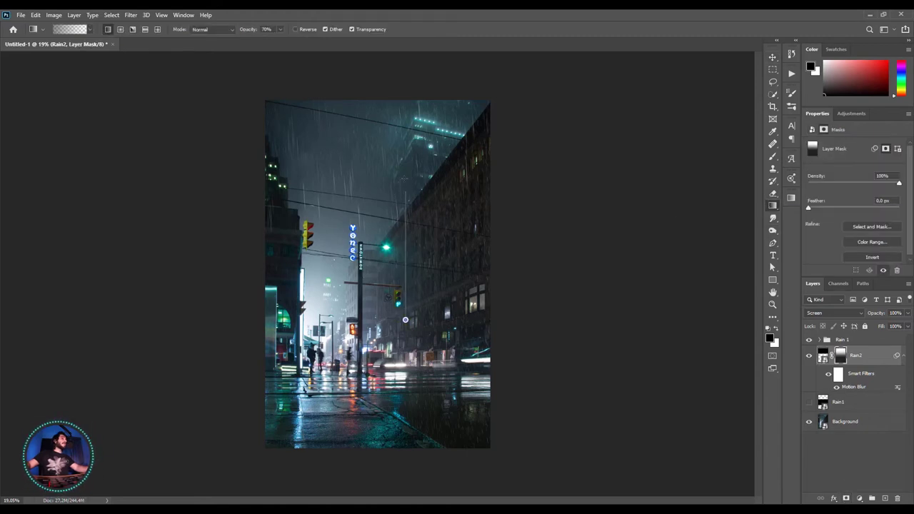
{"action": "left_click_drag", "start_coordinate": [406, 213], "coordinate": [406, 322]}
{"action": "left_click_drag", "start_coordinate": [404, 229], "coordinate": [405, 325]}
{"action": "left_click_drag", "start_coordinate": [404, 289], "coordinate": [405, 336]}
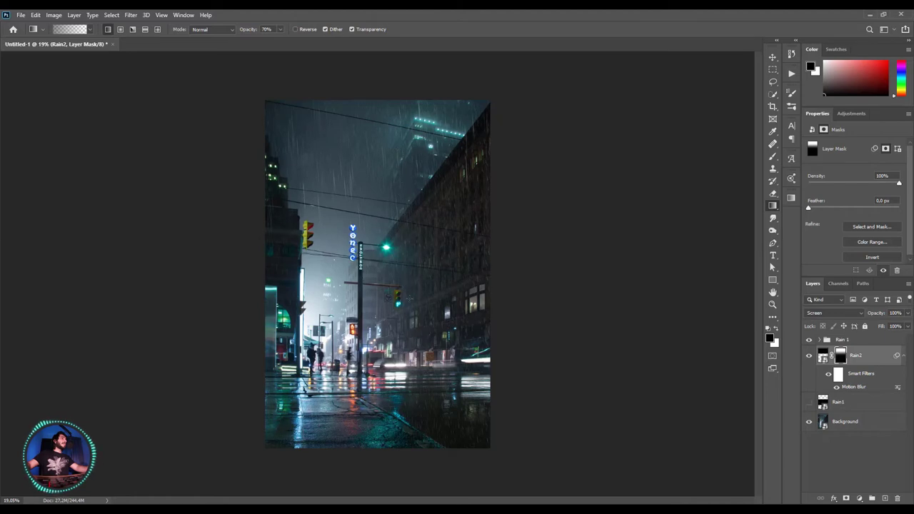
- Make two Rain2 copies, placing Rain2 copy at Y 1253 px and Rain2 copy 2 at Y 2670 px
{"action": "key", "text": "v"}
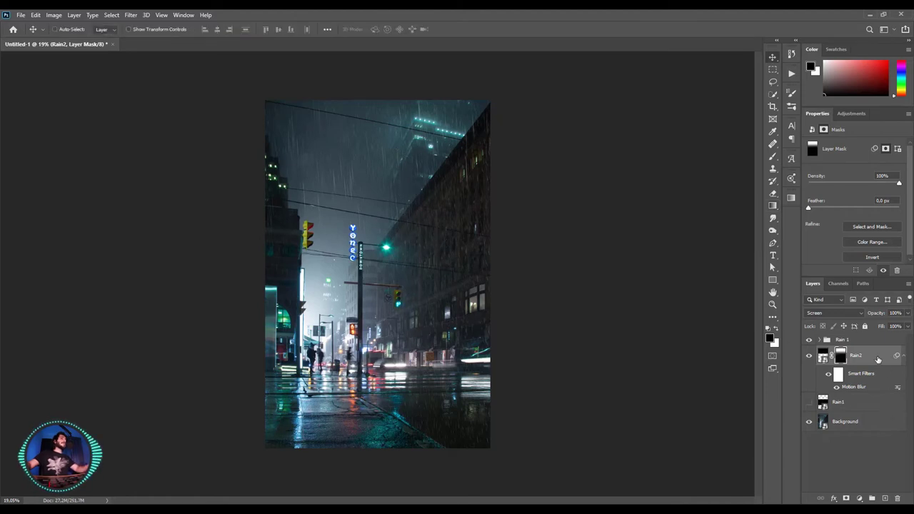
{"action": "left_click", "coordinate": [823, 356]}
{"action": "key", "text": "ctrl+j"}
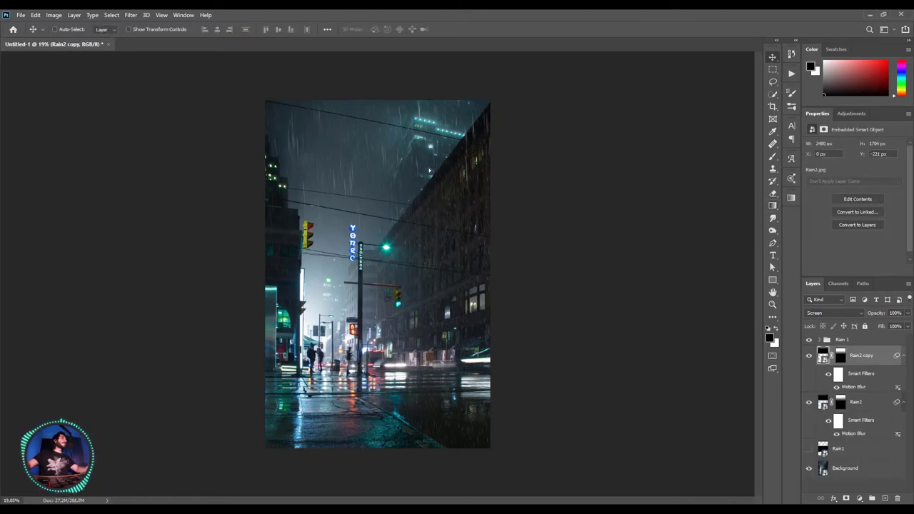
{"action": "left_click_drag", "start_coordinate": [427, 101], "coordinate": [431, 281]}
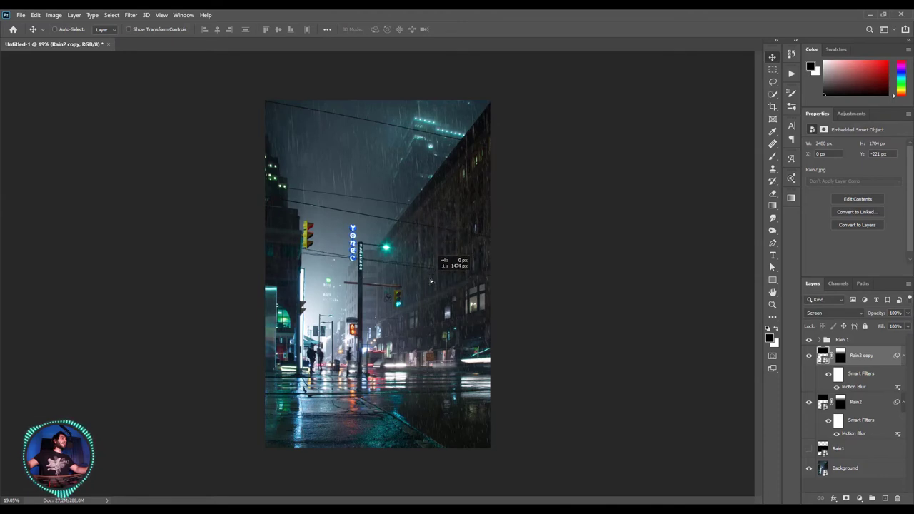
{"action": "key", "text": "ctrl+j"}
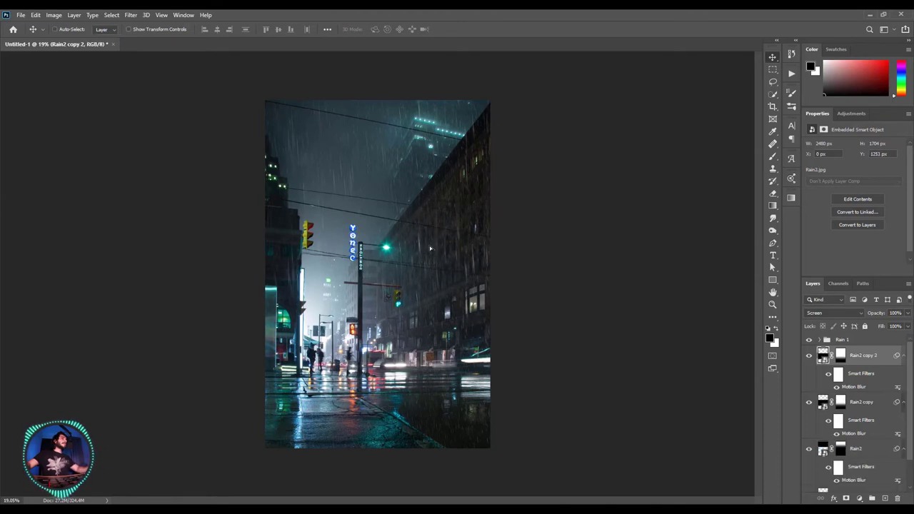
{"action": "left_click_drag", "start_coordinate": [432, 249], "coordinate": [435, 370]}
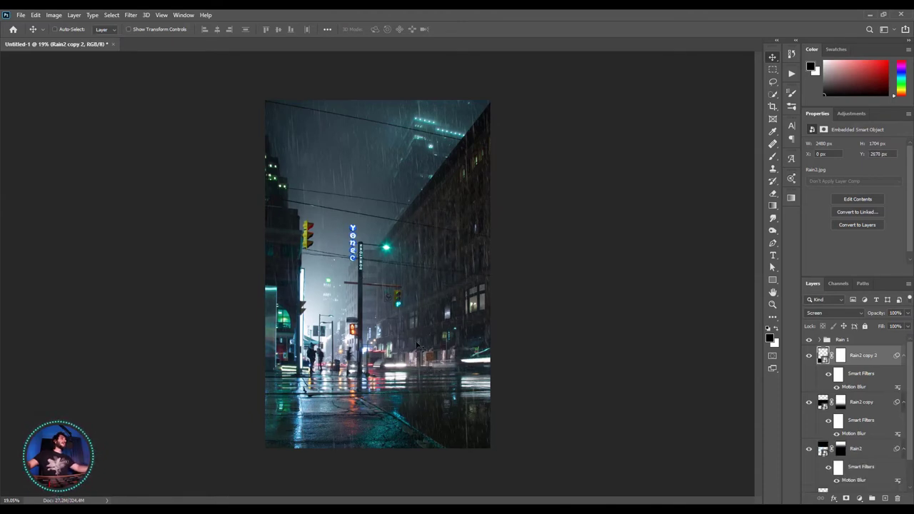
{"action": "scroll", "coordinate": [395, 319], "scroll_direction": "down", "scroll_amount": 2}
{"action": "scroll", "coordinate": [395, 319], "scroll_direction": "up", "scroll_amount": 3}
{"action": "scroll", "coordinate": [398, 325], "scroll_direction": "up", "scroll_amount": 1}
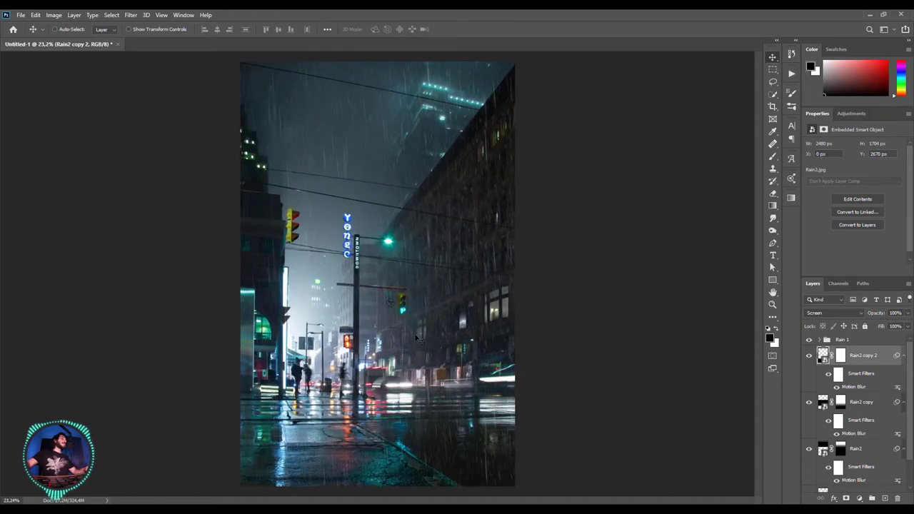
{"action": "scroll", "coordinate": [839, 382], "scroll_direction": "down", "scroll_amount": 2}
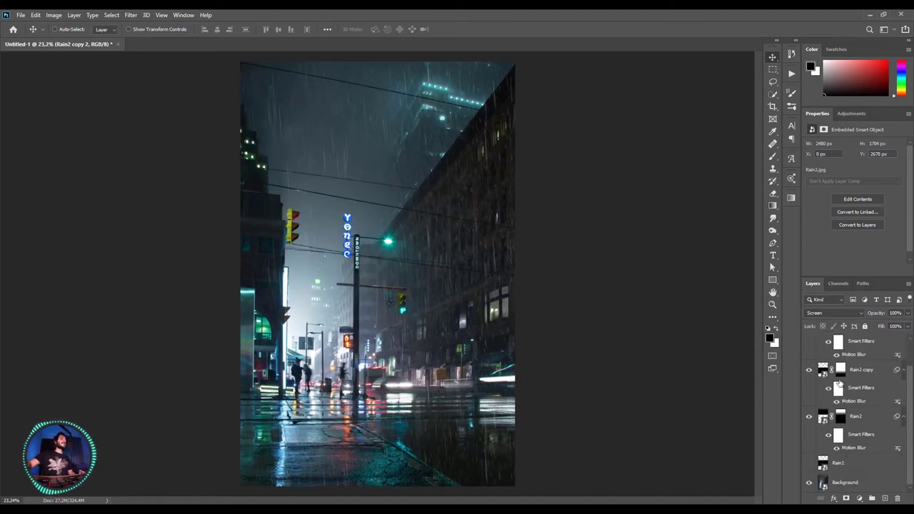
- Make the Rain1 layer visible and set its blend mode to Screen
{"action": "left_click", "coordinate": [838, 465]}
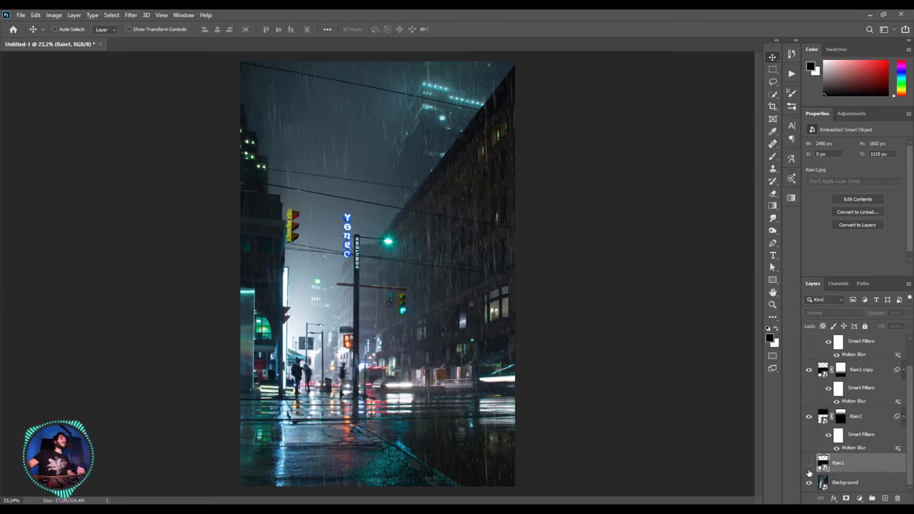
{"action": "left_click", "coordinate": [809, 466]}
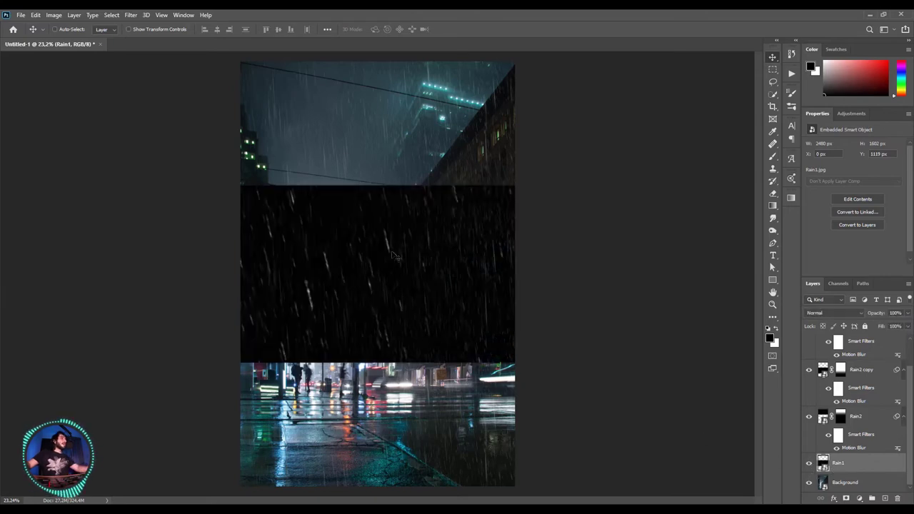
{"action": "scroll", "coordinate": [385, 261], "scroll_direction": "up", "scroll_amount": 5}
{"action": "scroll", "coordinate": [386, 262], "scroll_direction": "up", "scroll_amount": 2}
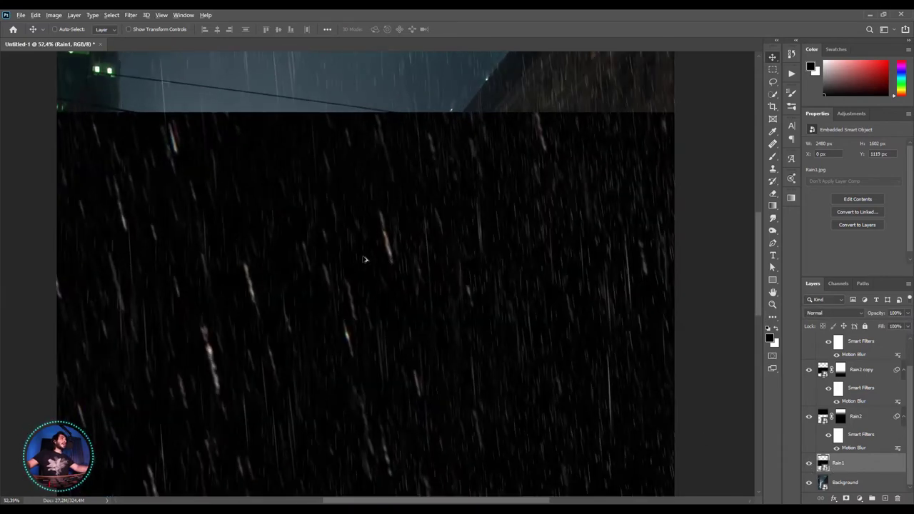
{"action": "scroll", "coordinate": [366, 260], "scroll_direction": "up", "scroll_amount": 6}
{"action": "scroll", "coordinate": [433, 210], "scroll_direction": "down", "scroll_amount": 5}
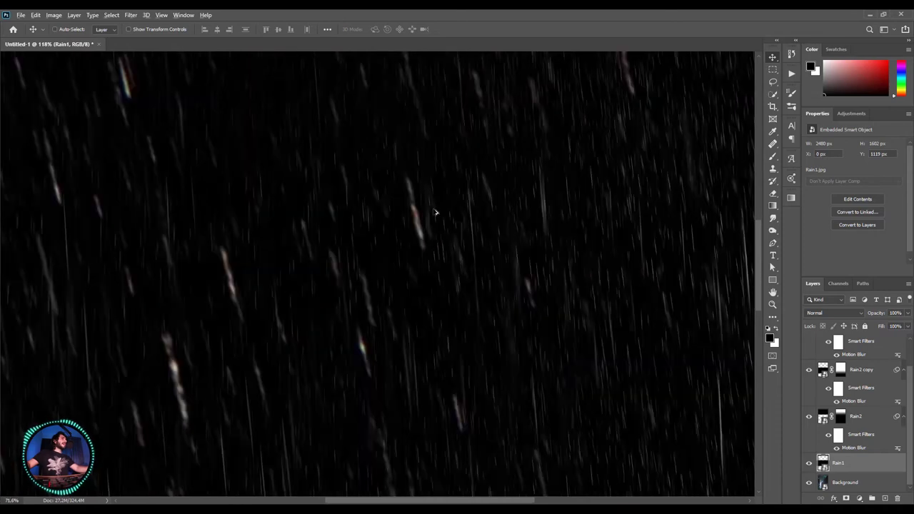
{"action": "scroll", "coordinate": [419, 254], "scroll_direction": "down", "scroll_amount": 8}
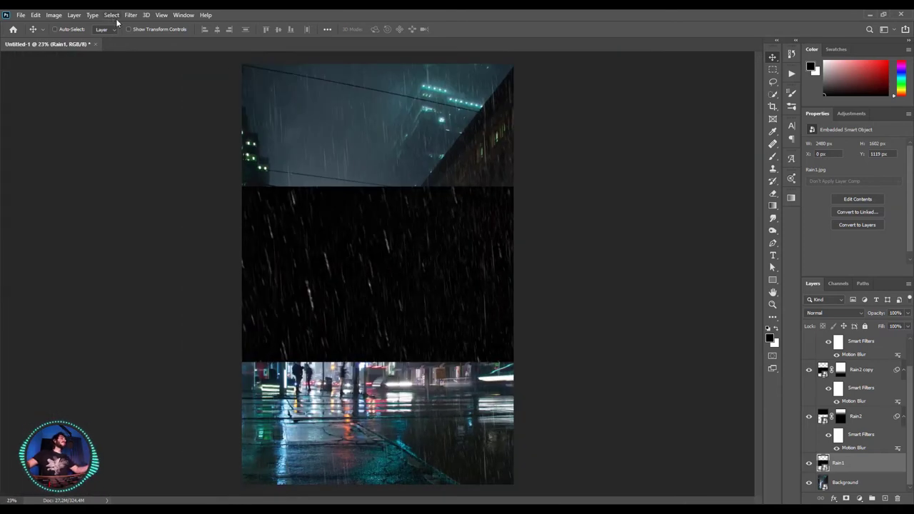
{"action": "left_click", "coordinate": [820, 313]}
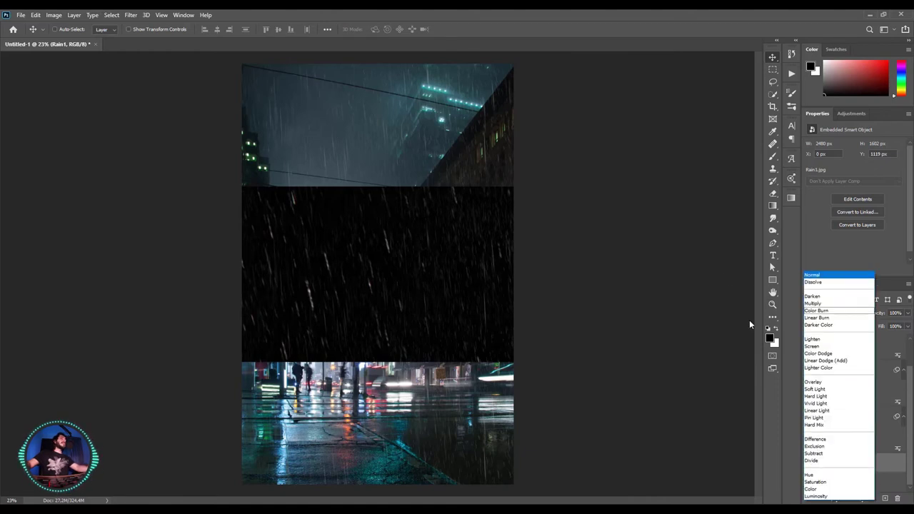
{"action": "left_click", "coordinate": [809, 347]}
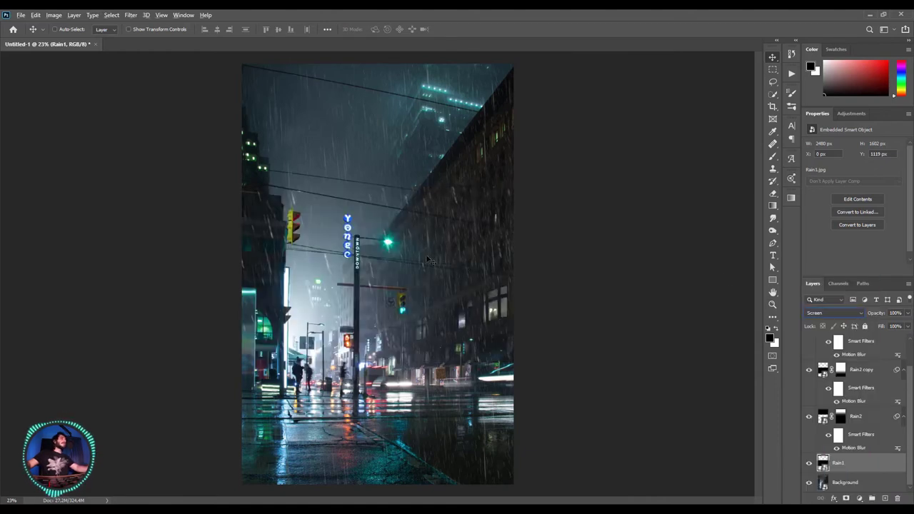
- Move Rain1 to the top of the image and fade it with a gradient layer mask
{"action": "scroll", "coordinate": [429, 254], "scroll_direction": "down", "scroll_amount": 2}
{"action": "left_click_drag", "start_coordinate": [429, 253], "coordinate": [430, 97]}
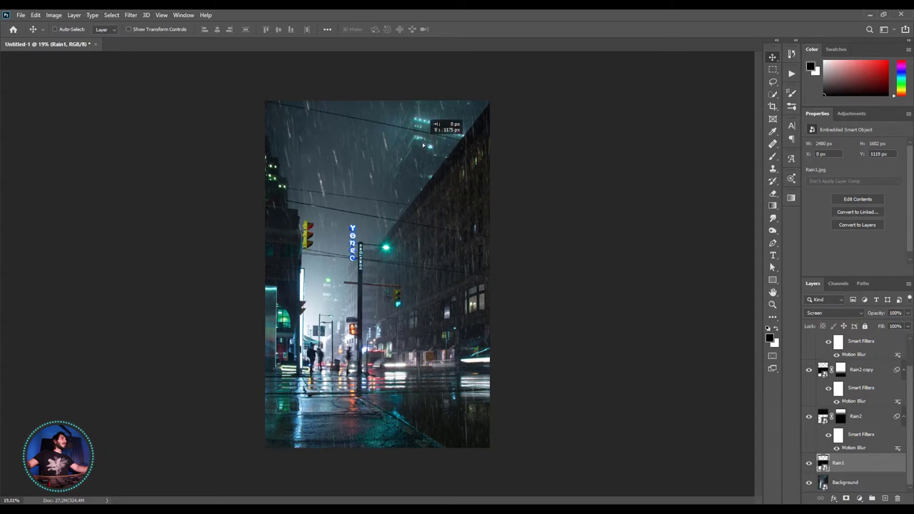
{"action": "left_click", "coordinate": [846, 498]}
{"action": "key", "text": "g"}
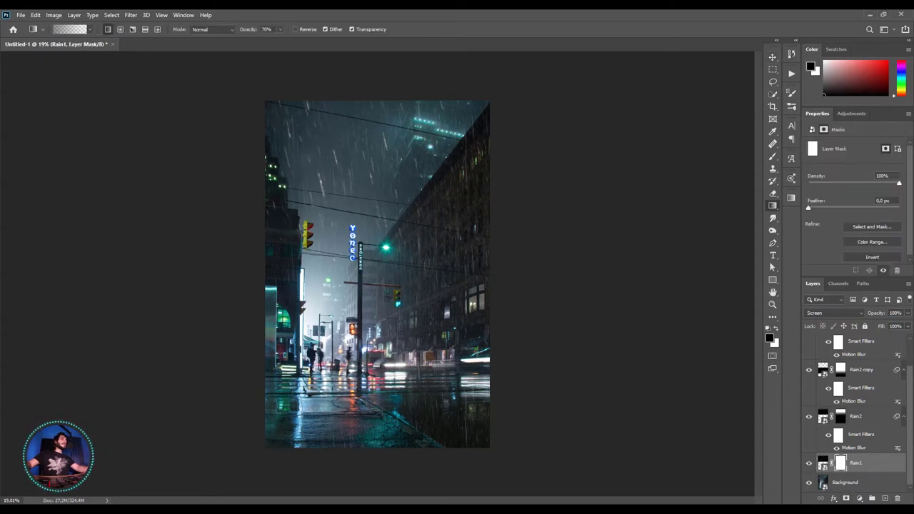
{"action": "mouse_move", "coordinate": [416, 177]}
{"action": "left_mouse_down"}
{"action": "mouse_move", "coordinate": [416, 339]}
{"action": "mouse_move", "coordinate": [402, 357]}
{"action": "mouse_move", "coordinate": [414, 340]}
{"action": "left_mouse_up"}
{"action": "key", "text": "v"}
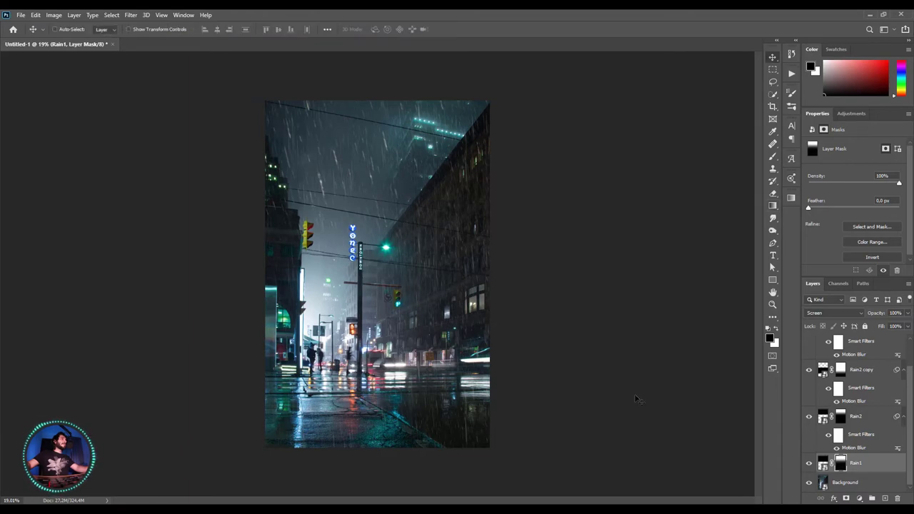
- Duplicate Rain1, move the copy down the canvas, and fade its mask with a gradient
{"action": "left_click", "coordinate": [871, 468]}
{"action": "left_click_drag", "start_coordinate": [434, 100], "coordinate": [433, 326]}
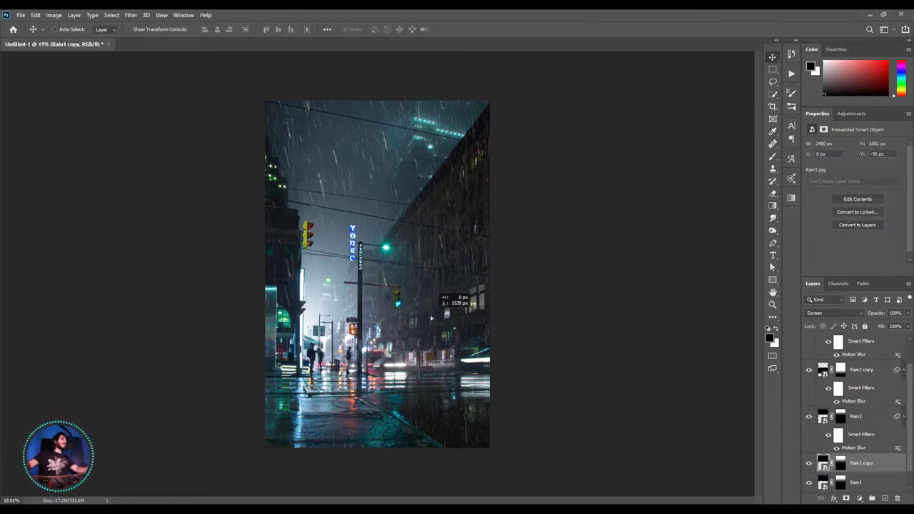
{"action": "left_click_drag", "start_coordinate": [433, 326], "coordinate": [432, 308]}
{"action": "left_click", "coordinate": [842, 464]}
{"action": "key", "text": "g"}
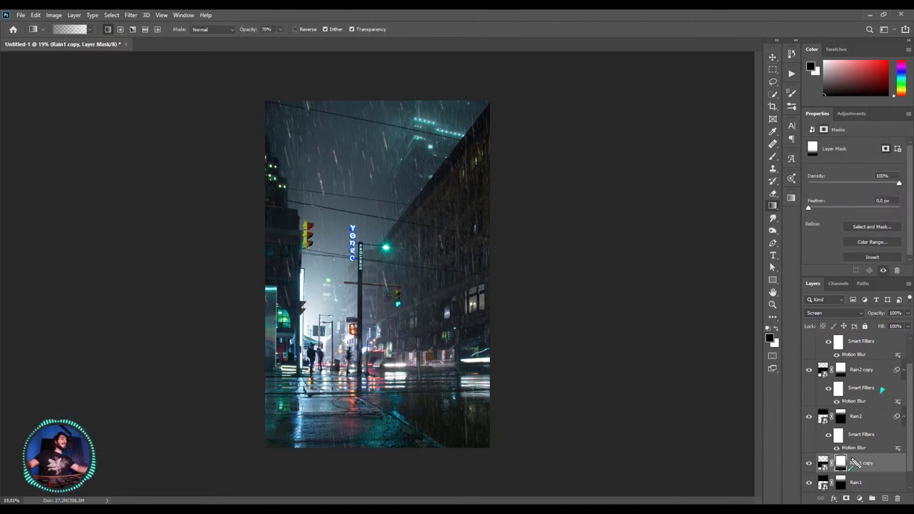
{"action": "left_click_drag", "start_coordinate": [881, 394], "coordinate": [883, 465]}
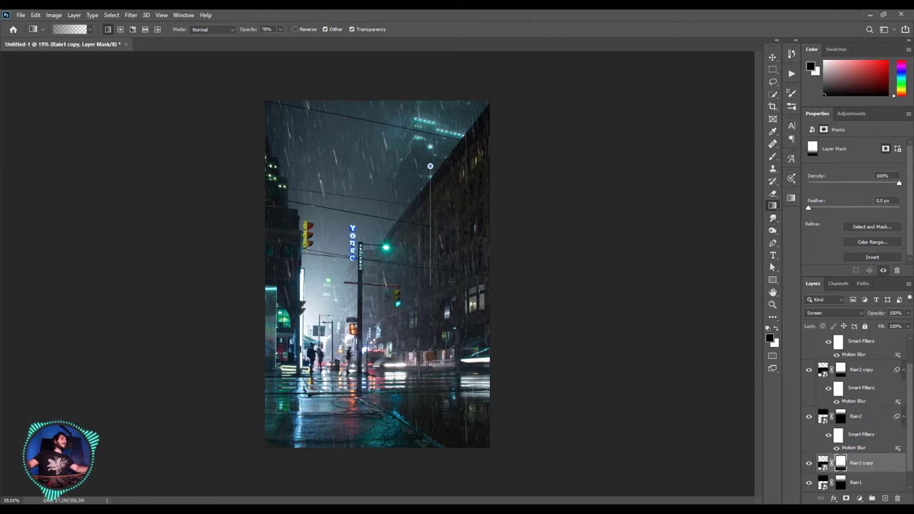
{"action": "left_click_drag", "start_coordinate": [436, 176], "coordinate": [429, 277]}
{"action": "mouse_move", "coordinate": [416, 159]}
{"action": "left_mouse_down"}
{"action": "mouse_move", "coordinate": [417, 273]}
{"action": "mouse_move", "coordinate": [437, 379]}
{"action": "left_mouse_up"}
{"action": "key", "text": "v"}
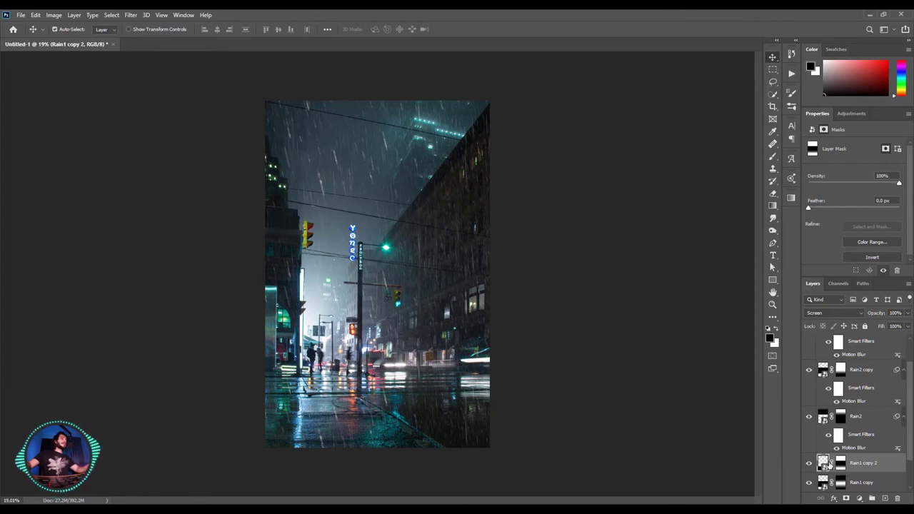
- Duplicate the rain layer as Rain1 copy 3 and scale it to about 263%
{"action": "key", "text": "ctrl+j"}
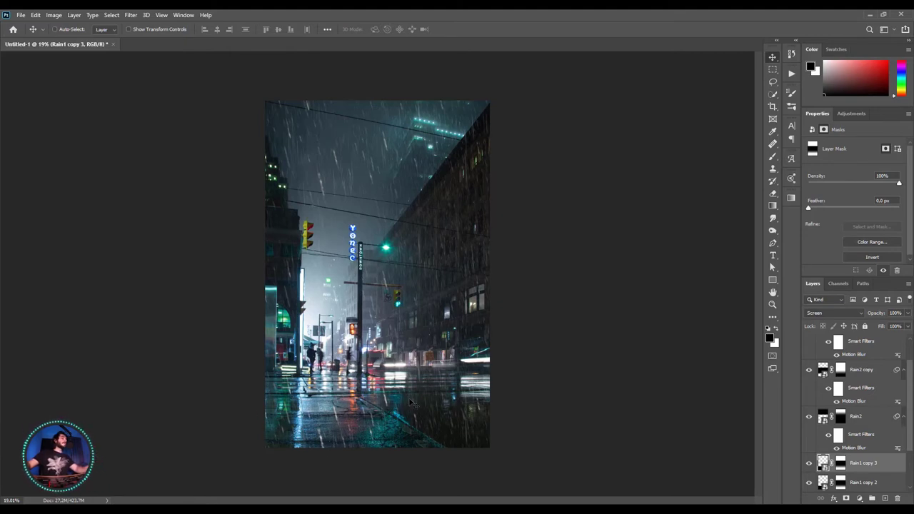
{"action": "key", "text": "ctrl+t"}
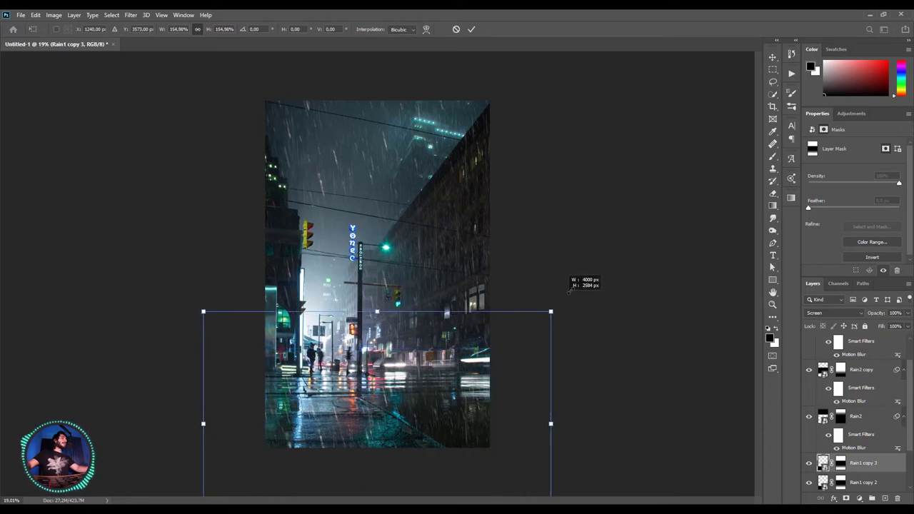
{"action": "left_click_drag", "start_coordinate": [490, 350], "coordinate": [673, 233]}
{"action": "left_click_drag", "start_coordinate": [571, 346], "coordinate": [570, 201]}
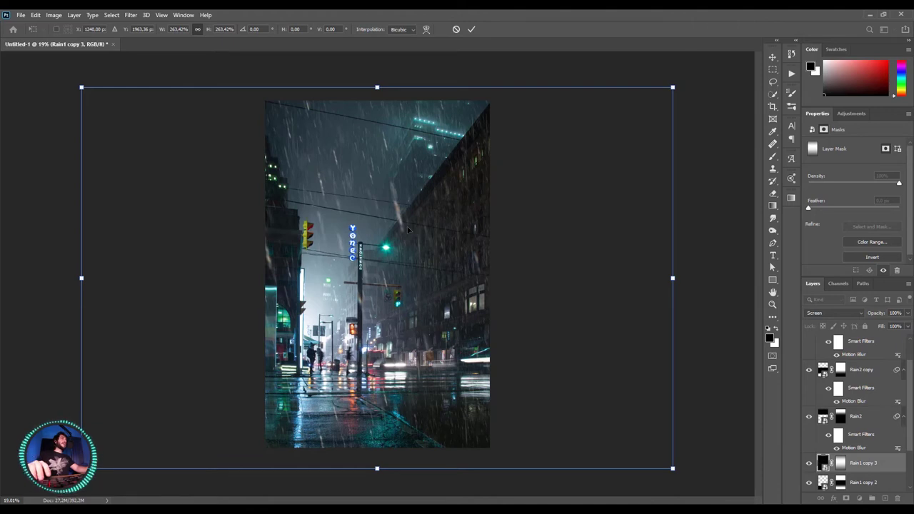
{"action": "key", "text": "Return"}
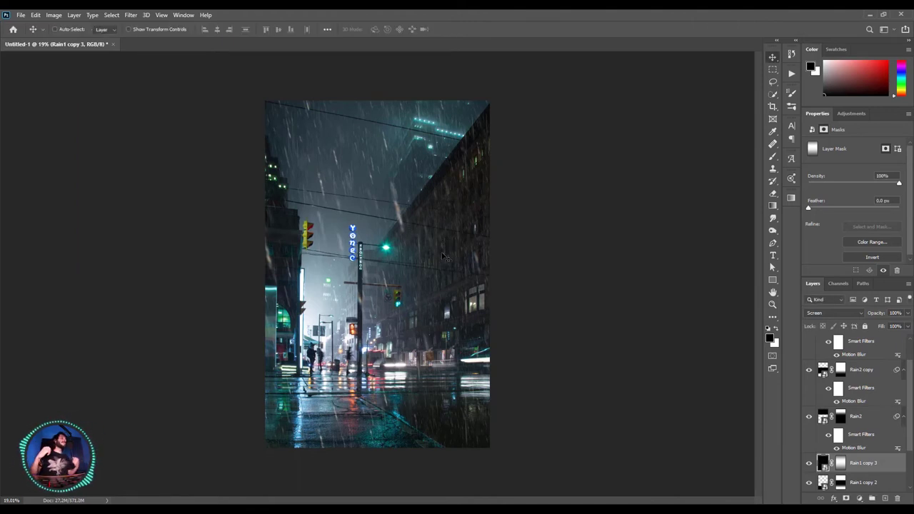
- Group Rain2, Rain2 copy and Rain2 copy 2 into a new group named 'Rain 2'
{"action": "scroll", "coordinate": [833, 389], "scroll_direction": "down", "scroll_amount": 2}
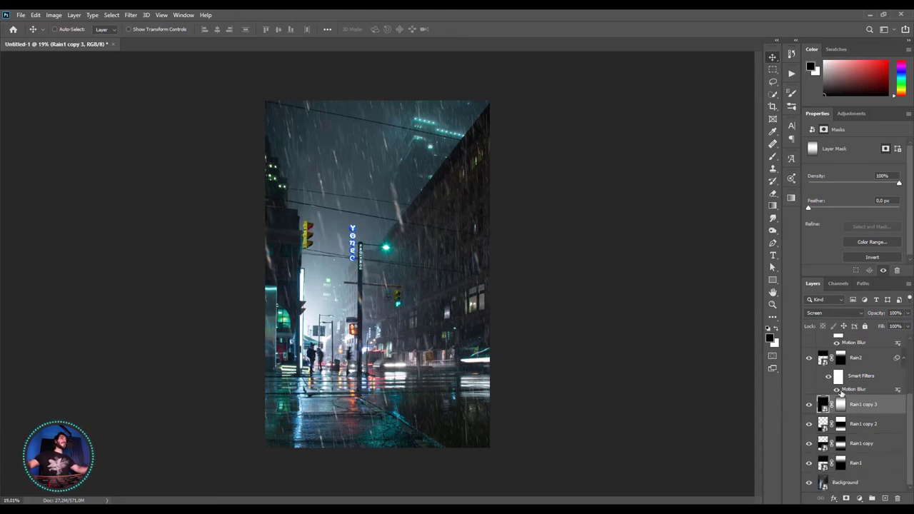
{"action": "left_click", "coordinate": [859, 469]}
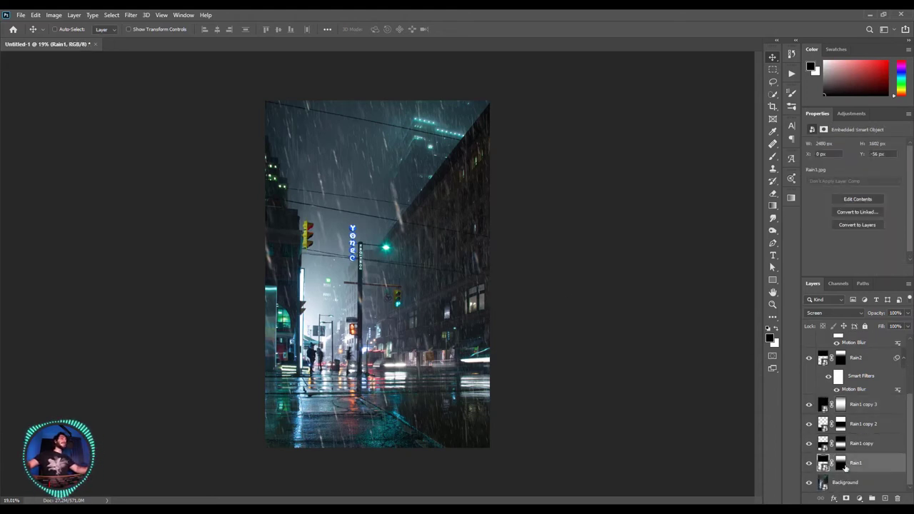
{"action": "scroll", "coordinate": [848, 460], "scroll_direction": "up", "scroll_amount": 3}
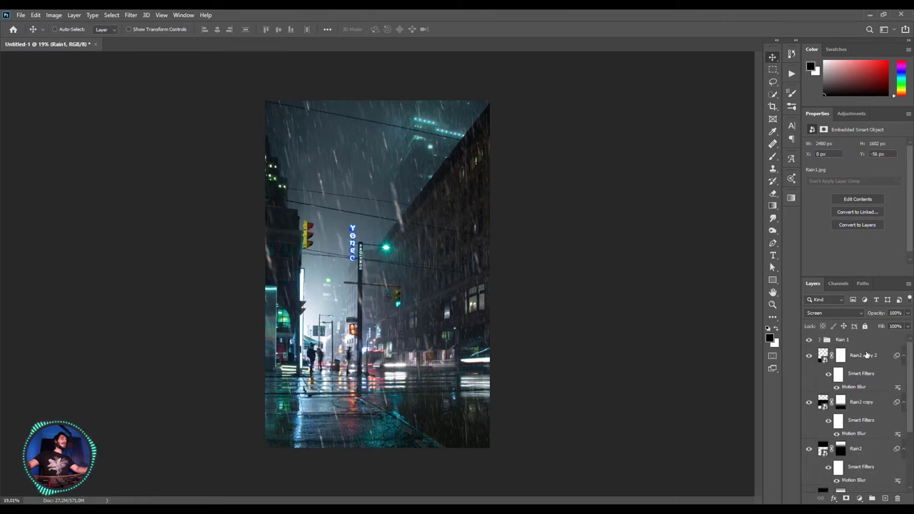
{"action": "left_click", "coordinate": [864, 358], "text": "shift"}
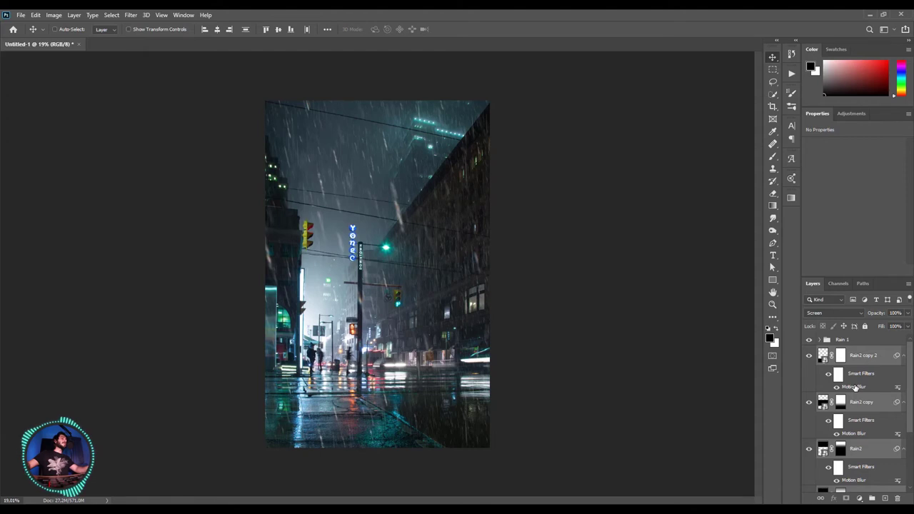
{"action": "key", "text": "ctrl"}
{"action": "key", "text": "ctrl+g"}
{"action": "double_click", "coordinate": [846, 352]}
{"action": "type", "text": "Rain 2"}
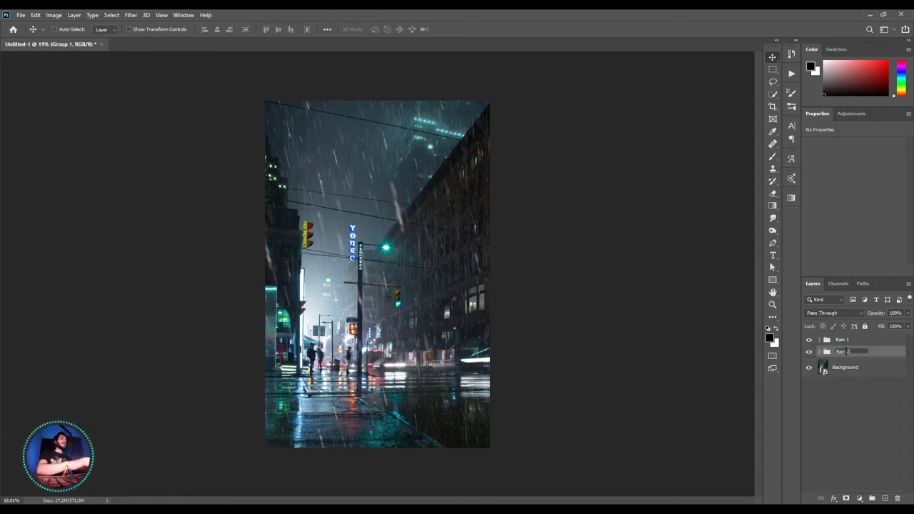
{"action": "key", "text": "Return"}
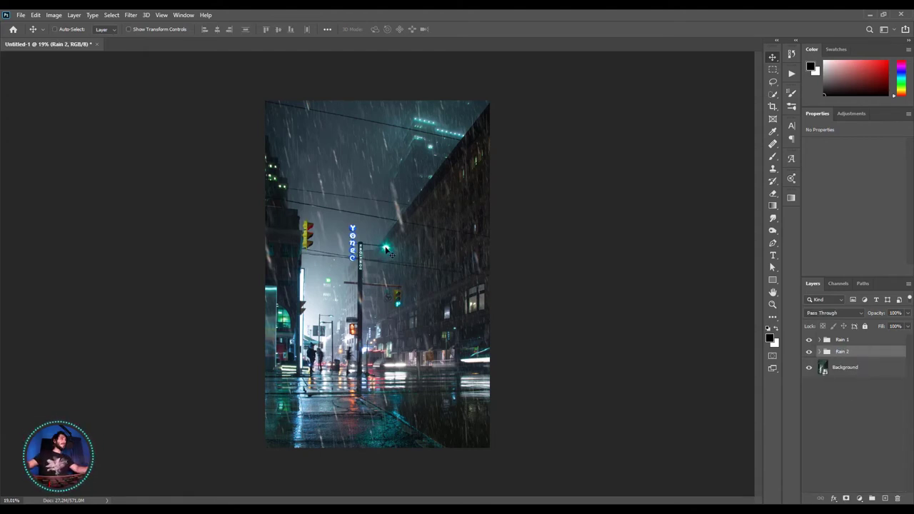
{"action": "scroll", "coordinate": [389, 253], "scroll_direction": "down", "scroll_amount": 2}
- Inspect the rain up close, then duplicate the Rain 1 group as 'Rain 1 copy'
{"action": "scroll", "coordinate": [391, 264], "scroll_direction": "up", "scroll_amount": 4}
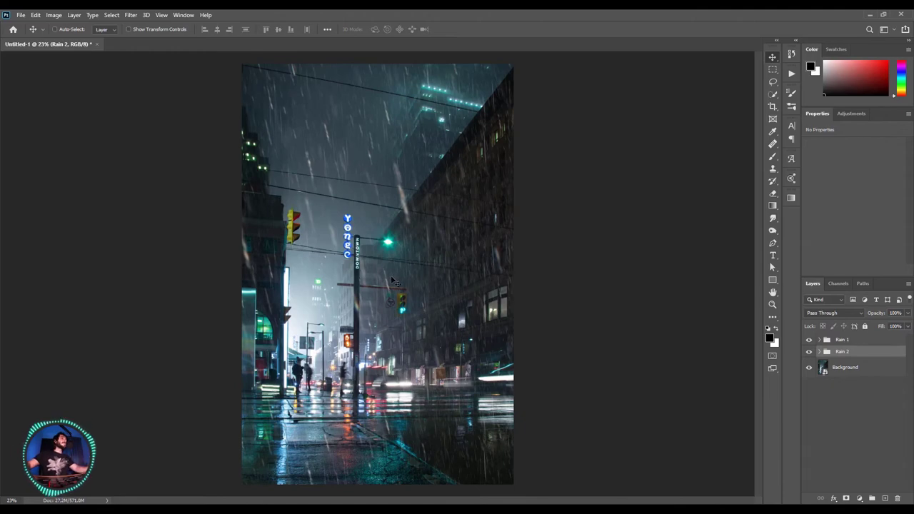
{"action": "scroll", "coordinate": [392, 279], "scroll_direction": "up", "scroll_amount": 2}
{"action": "scroll", "coordinate": [464, 221], "scroll_direction": "up", "scroll_amount": 3}
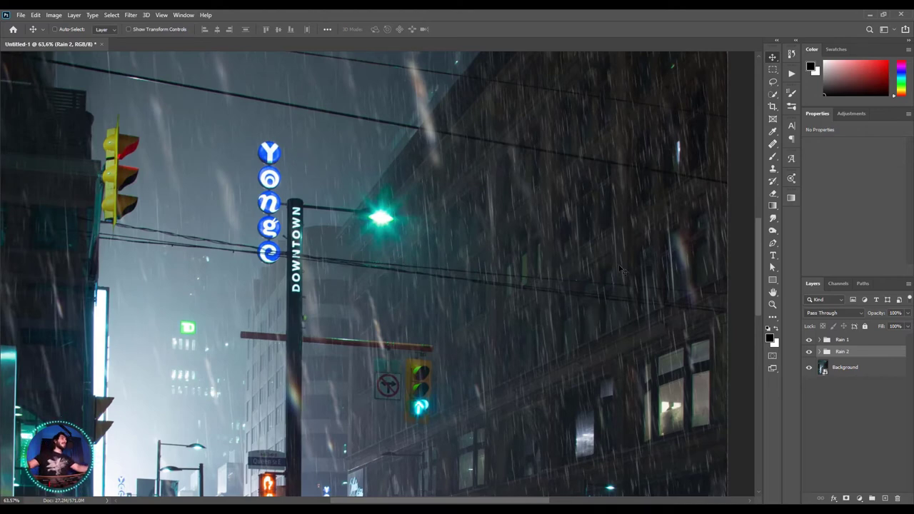
{"action": "key", "text": "ctrl+0"}
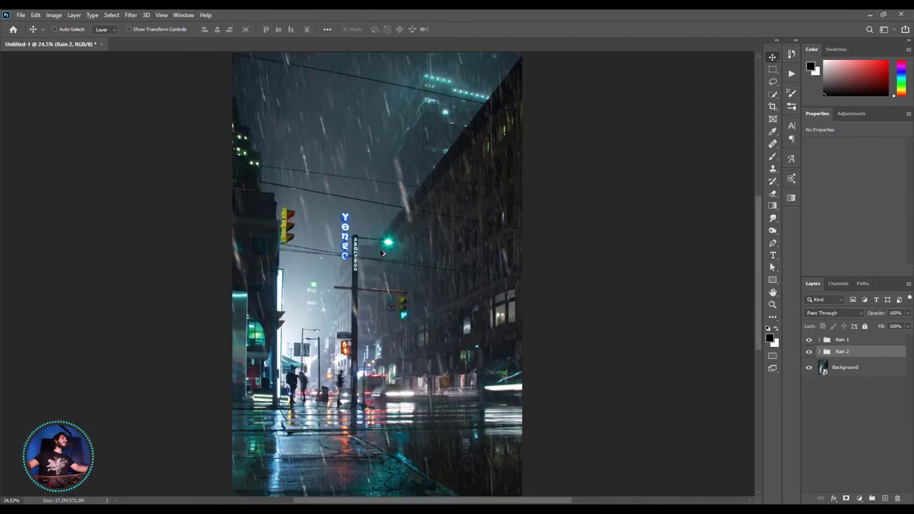
{"action": "left_click", "coordinate": [849, 340]}
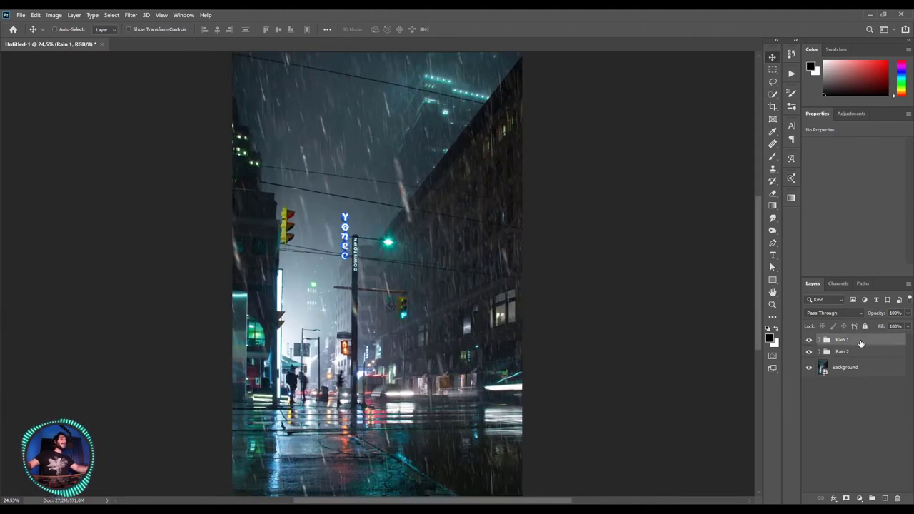
{"action": "scroll", "coordinate": [447, 247], "scroll_direction": "up", "scroll_amount": 3}
{"action": "scroll", "coordinate": [443, 239], "scroll_direction": "up", "scroll_amount": 2}
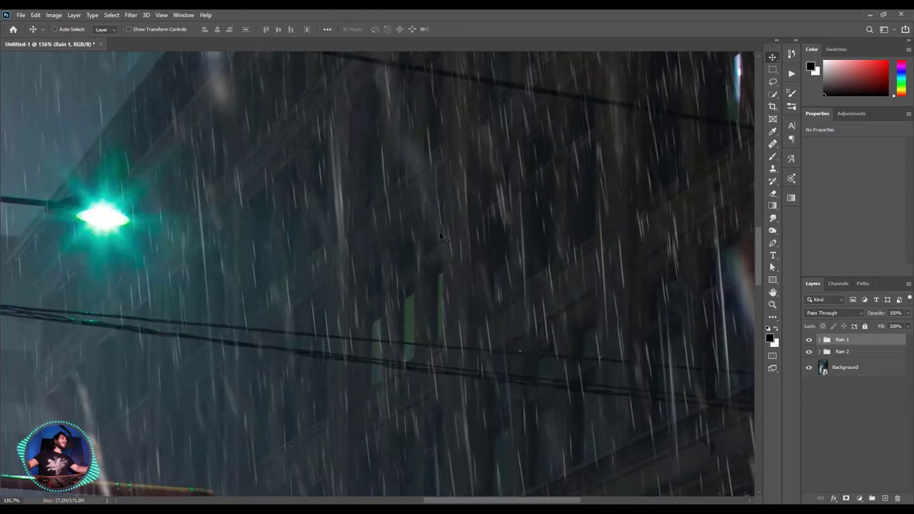
{"action": "scroll", "coordinate": [458, 210], "scroll_direction": "down", "scroll_amount": 3}
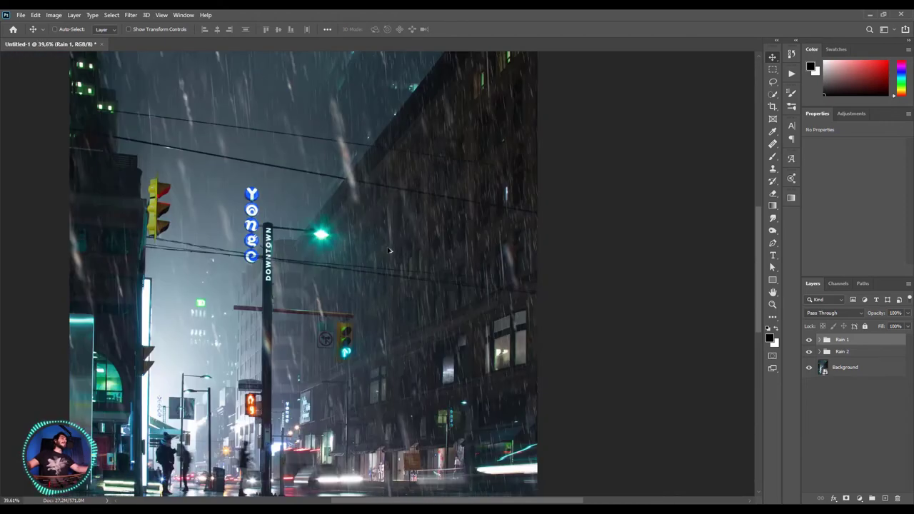
{"action": "scroll", "coordinate": [414, 225], "scroll_direction": "down", "scroll_amount": 2}
{"action": "scroll", "coordinate": [376, 240], "scroll_direction": "down", "scroll_amount": 2}
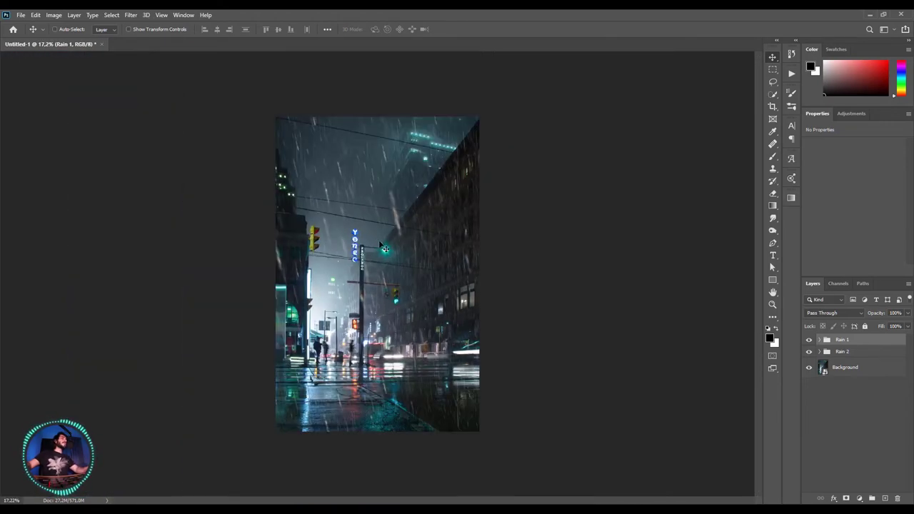
{"action": "key", "text": "ctrl+j"}
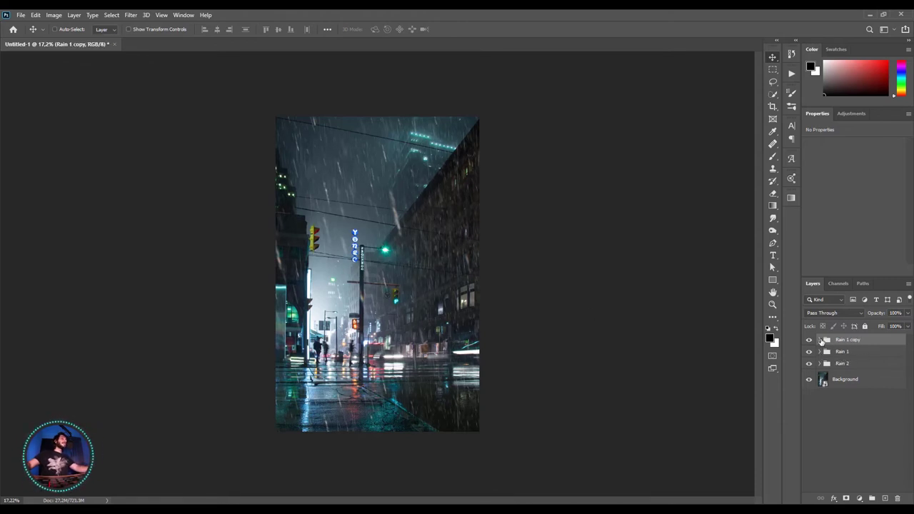
{"action": "left_click", "coordinate": [820, 341]}
{"action": "left_click", "coordinate": [867, 355]}
{"action": "left_click", "coordinate": [872, 375]}
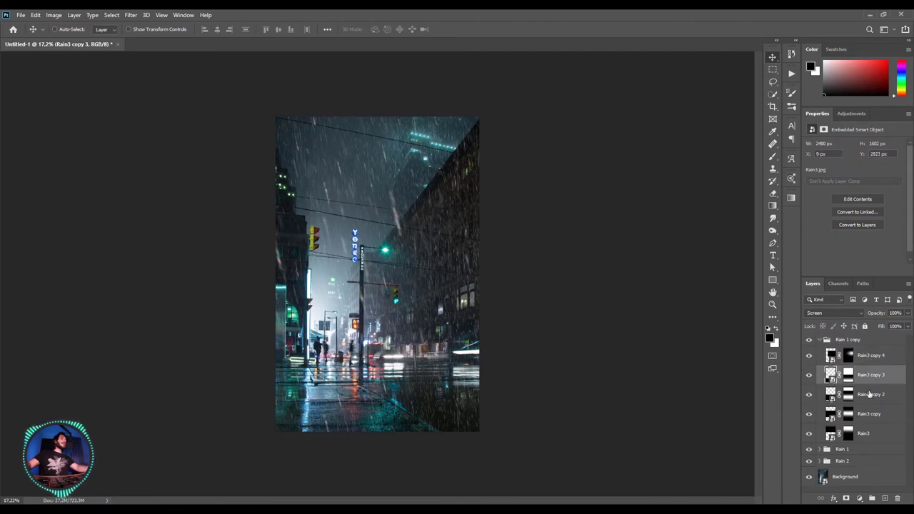
{"action": "left_click", "coordinate": [869, 394]}
{"action": "left_click", "coordinate": [868, 416]}
{"action": "left_click", "coordinate": [864, 434]}
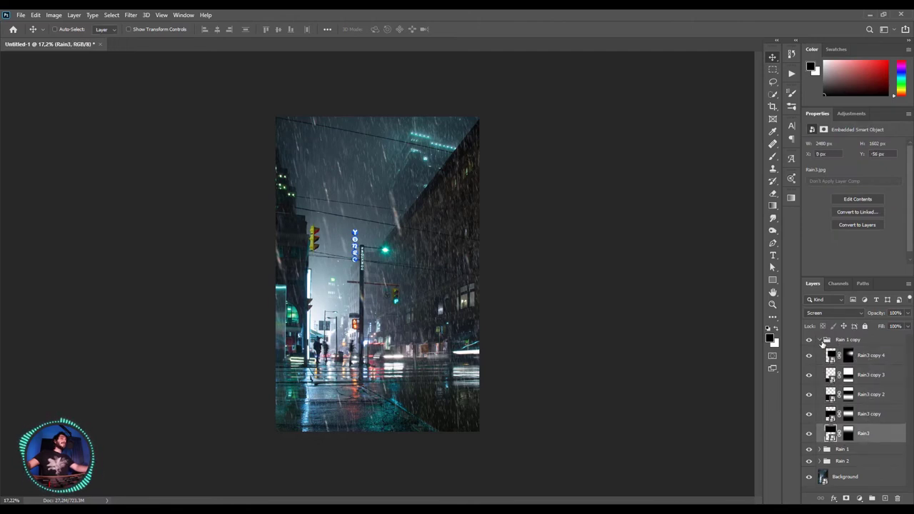
{"action": "left_click", "coordinate": [821, 342]}
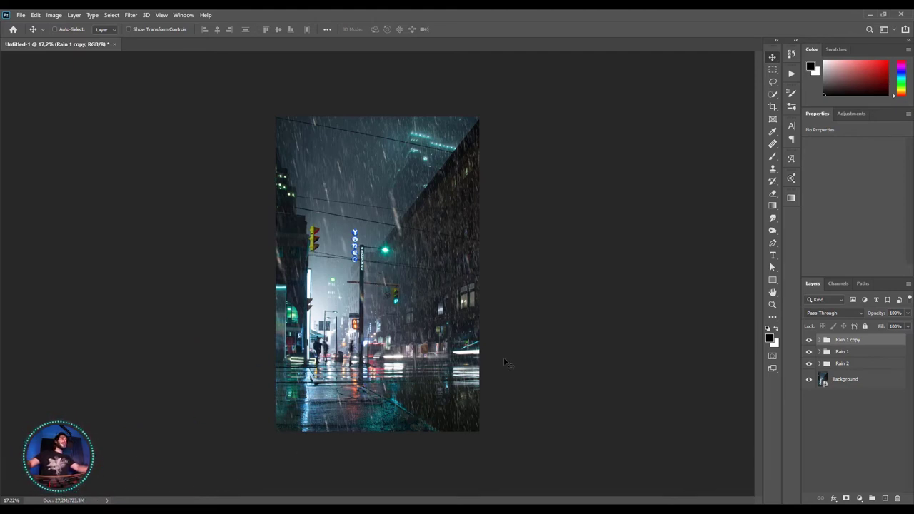
{"action": "scroll", "coordinate": [409, 328], "scroll_direction": "up", "scroll_amount": 1}
{"action": "scroll", "coordinate": [410, 328], "scroll_direction": "up", "scroll_amount": 1}
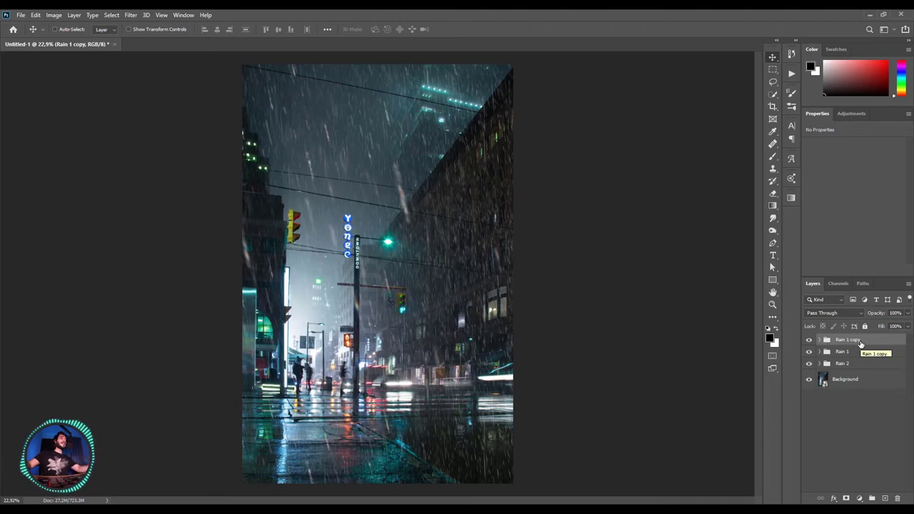
- Merge the Rain 1 copy group into one Screen-blended layer and view the whole image
{"action": "right_click", "coordinate": [860, 344]}
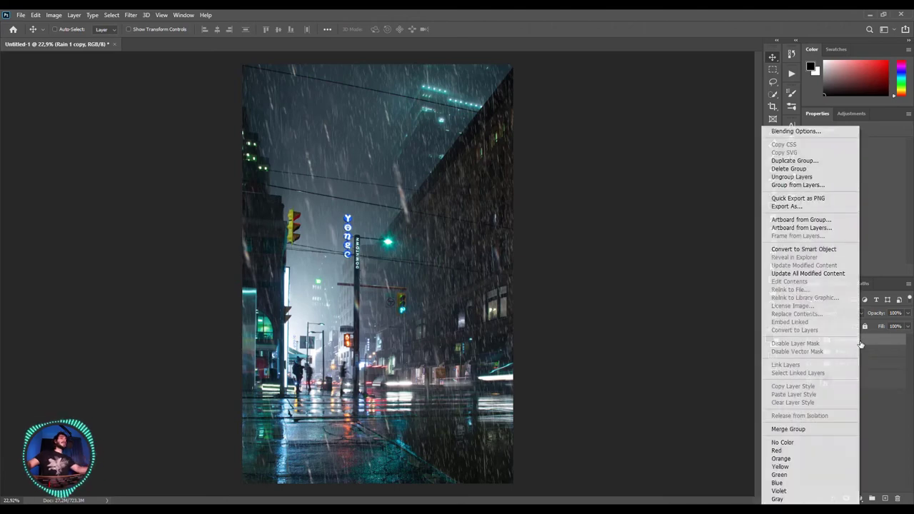
{"action": "left_click", "coordinate": [788, 430]}
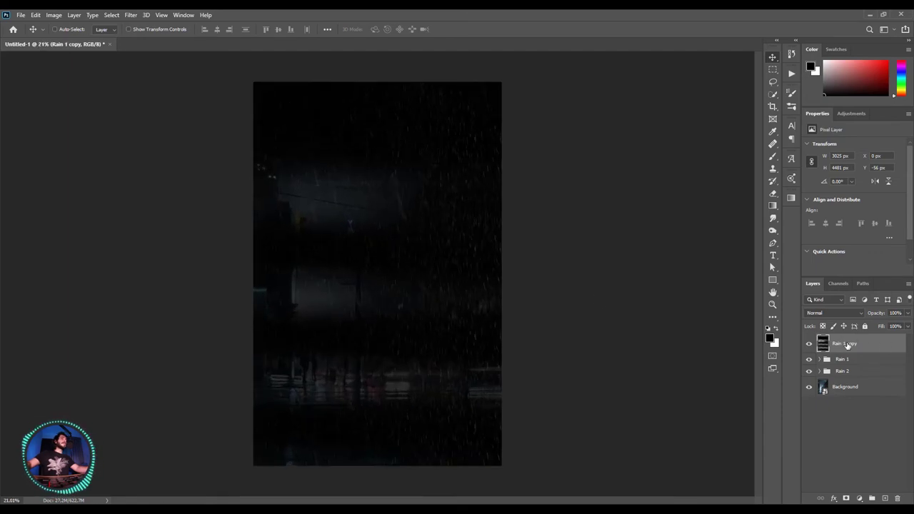
{"action": "left_click_drag", "start_coordinate": [670, 329], "coordinate": [798, 313]}
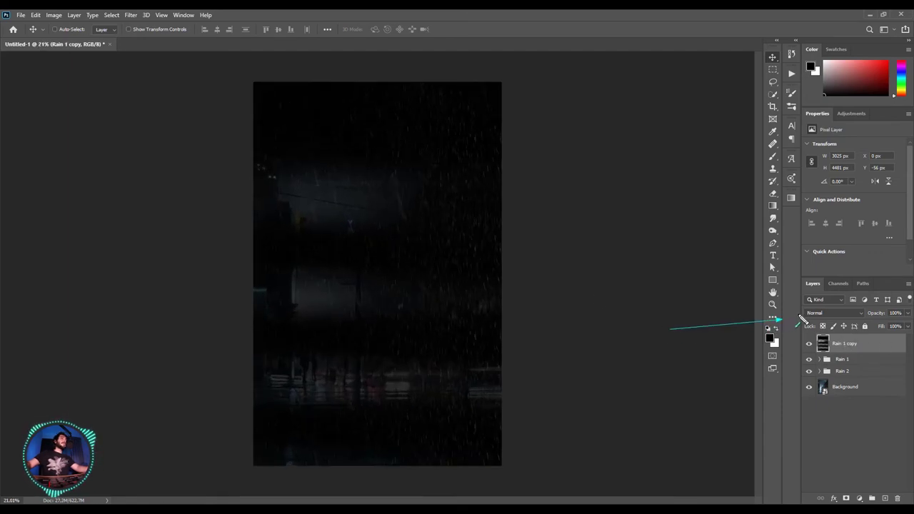
{"action": "left_click", "coordinate": [813, 313]}
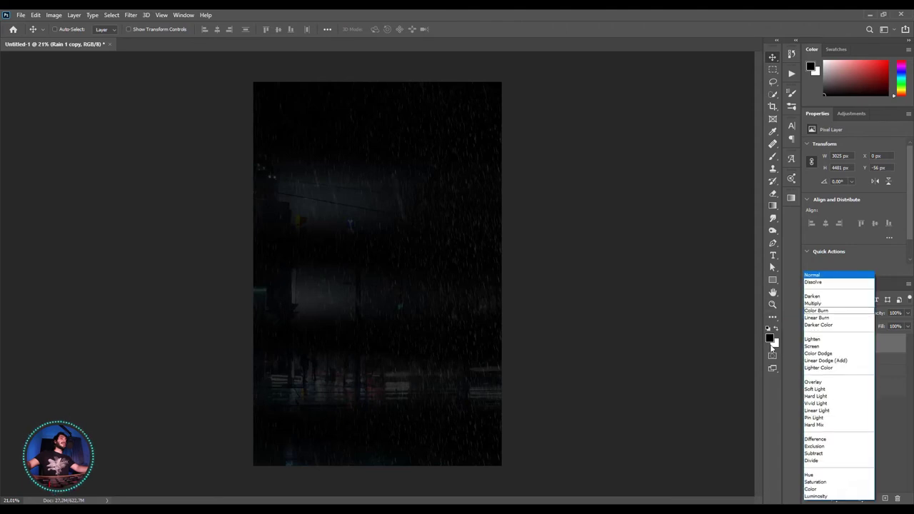
{"action": "left_click", "coordinate": [813, 346]}
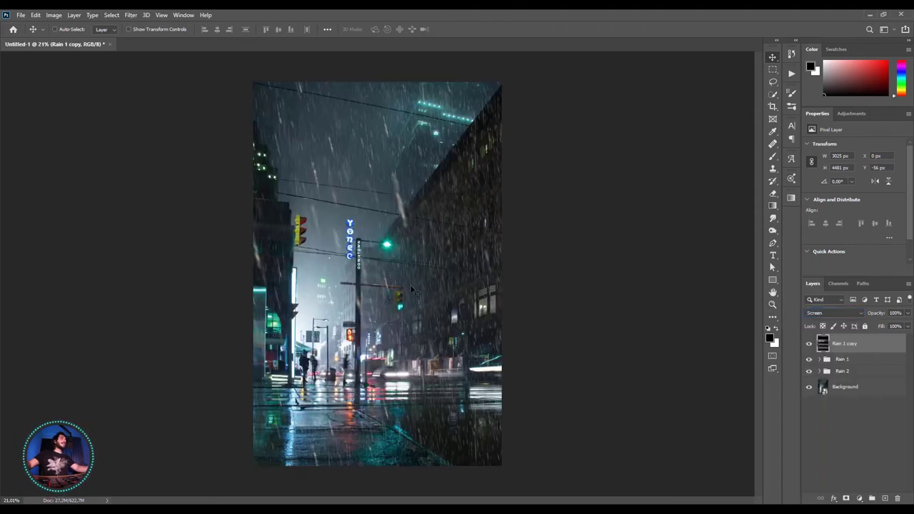
{"action": "scroll", "coordinate": [413, 289], "scroll_direction": "down", "scroll_amount": 3}
{"action": "scroll", "coordinate": [401, 279], "scroll_direction": "up", "scroll_amount": 2}
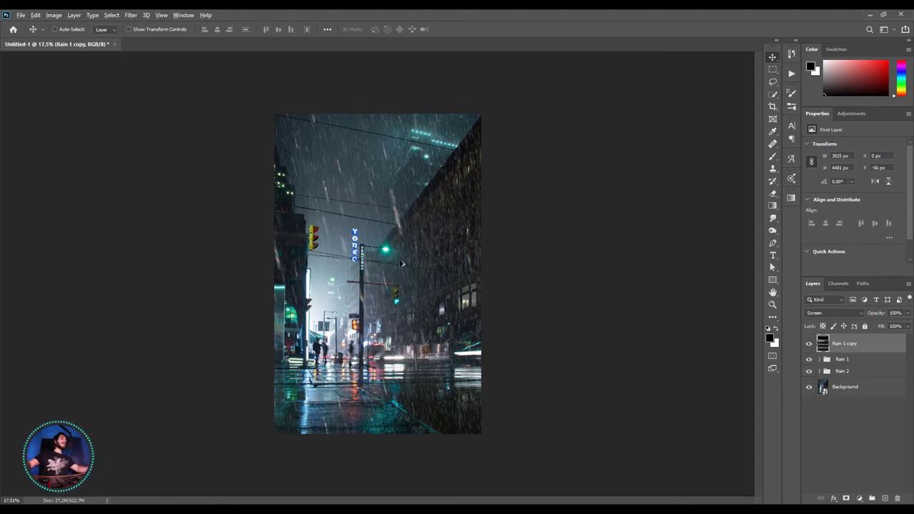
{"action": "scroll", "coordinate": [400, 264], "scroll_direction": "up", "scroll_amount": 5}
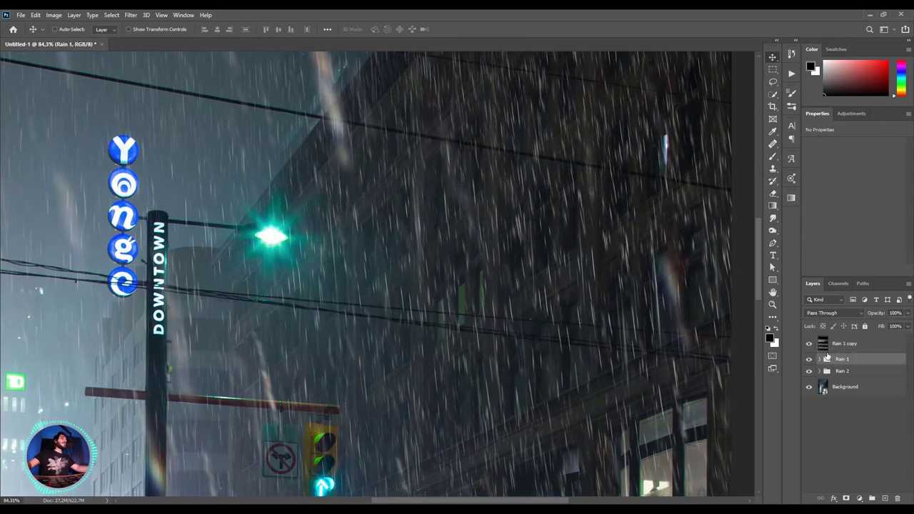
{"action": "scroll", "coordinate": [407, 280], "scroll_direction": "down", "scroll_amount": 2}
{"action": "scroll", "coordinate": [407, 281], "scroll_direction": "down", "scroll_amount": 3}
{"action": "scroll", "coordinate": [401, 276], "scroll_direction": "up", "scroll_amount": 2}
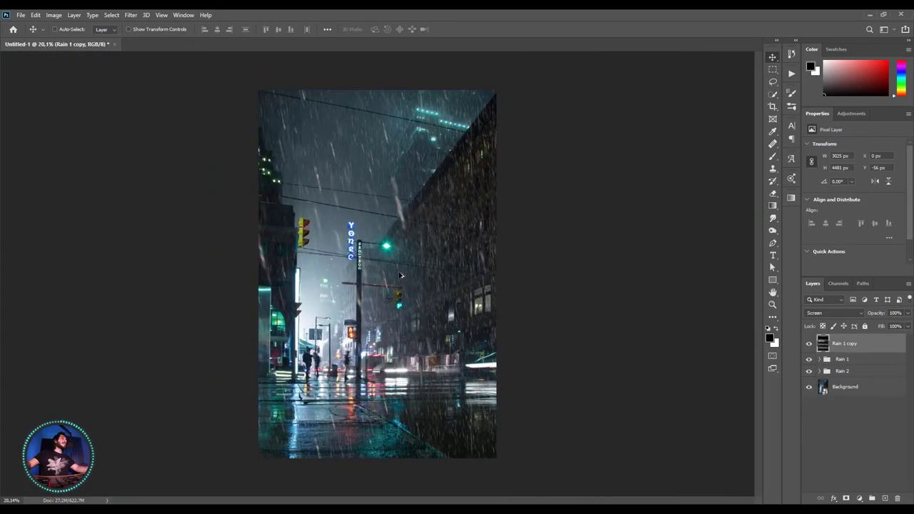
- Scale Rain 1 copy to about 115.81% and make sideways-shifted copies 2–4
{"action": "key", "text": "ctrl+t"}
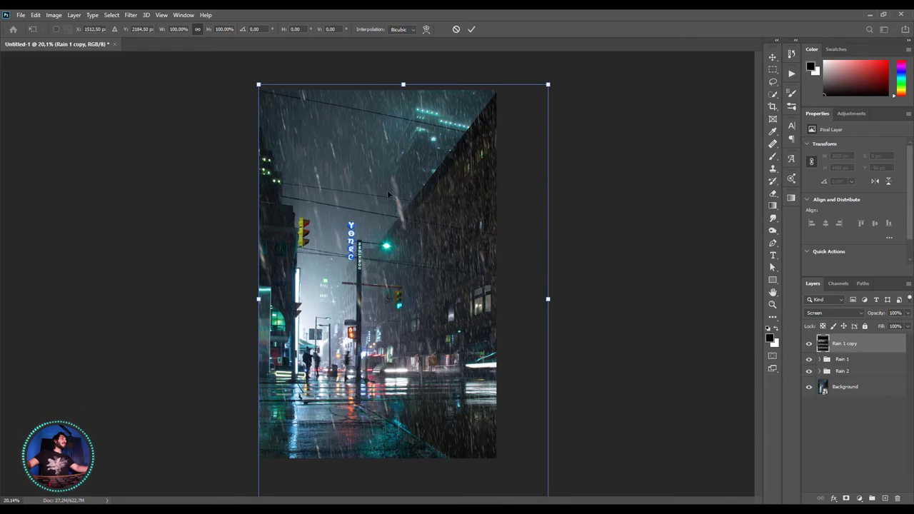
{"action": "scroll", "coordinate": [389, 194], "scroll_direction": "down", "scroll_amount": 1}
{"action": "mouse_move", "coordinate": [494, 145]}
{"action": "left_mouse_down"}
{"action": "mouse_move", "coordinate": [458, 195]}
{"action": "mouse_move", "coordinate": [431, 193]}
{"action": "left_mouse_up"}
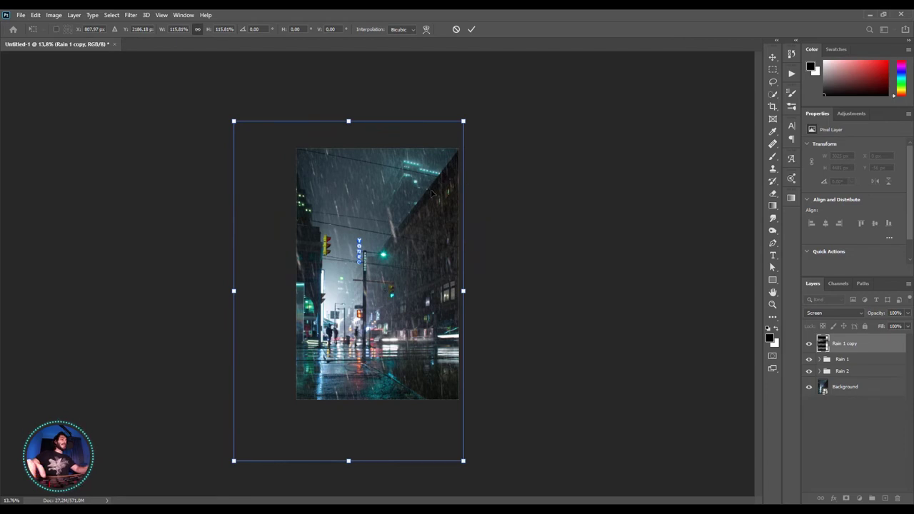
{"action": "key", "text": "Return"}
{"action": "scroll", "coordinate": [389, 266], "scroll_direction": "up", "scroll_amount": 1}
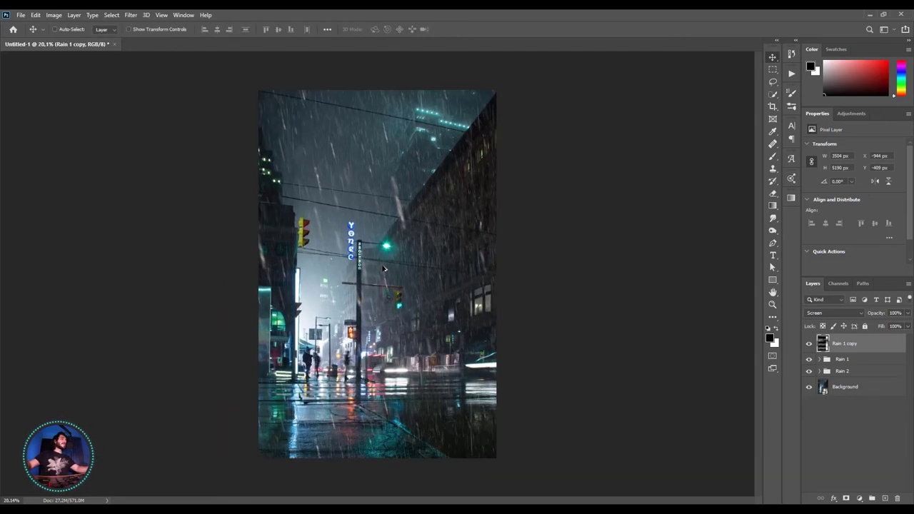
{"action": "mouse_move", "coordinate": [399, 323]}
{"action": "left_mouse_down", "text": "alt"}
{"action": "mouse_move", "coordinate": [446, 333]}
{"action": "mouse_move", "coordinate": [399, 337]}
{"action": "mouse_move", "coordinate": [419, 338]}
{"action": "left_mouse_up", "text": "alt"}
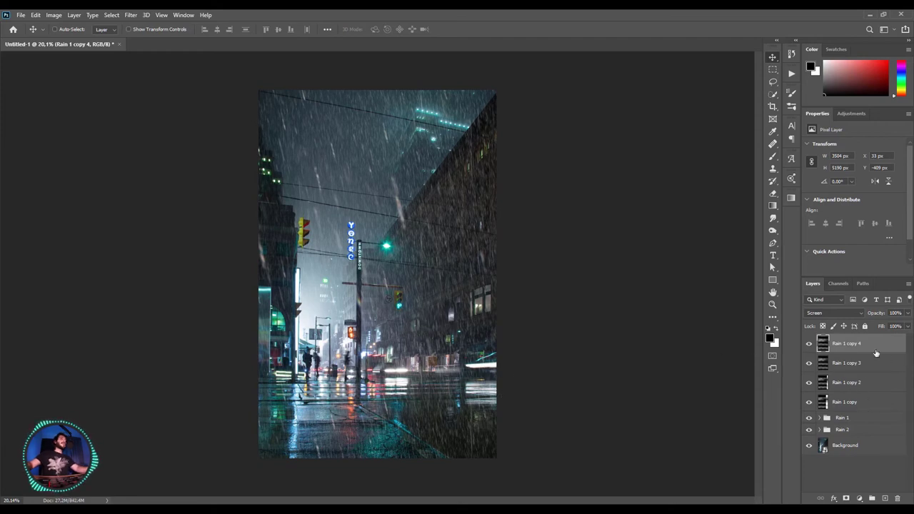
- Group Rain 1 copy through Rain 1 copy 4 into a new group named 'Rain 3'
{"action": "left_click", "coordinate": [855, 403], "text": "shift"}
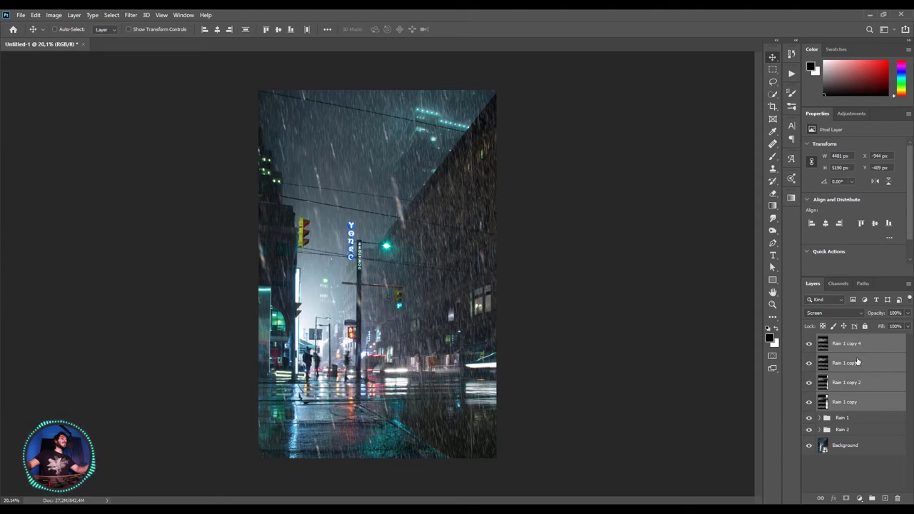
{"action": "key", "text": "ctrl+g"}
{"action": "double_click", "coordinate": [840, 340]}
{"action": "type", "text": "Rain 3"}
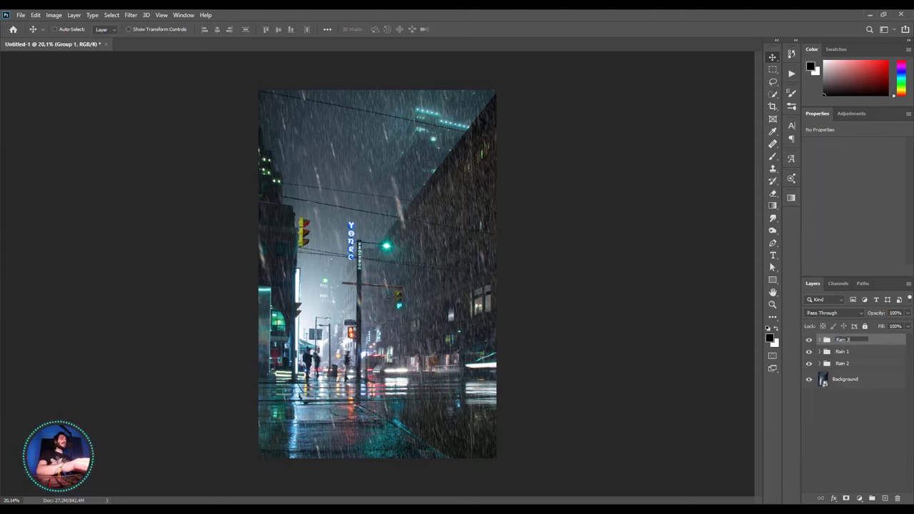
{"action": "key", "text": "Return"}
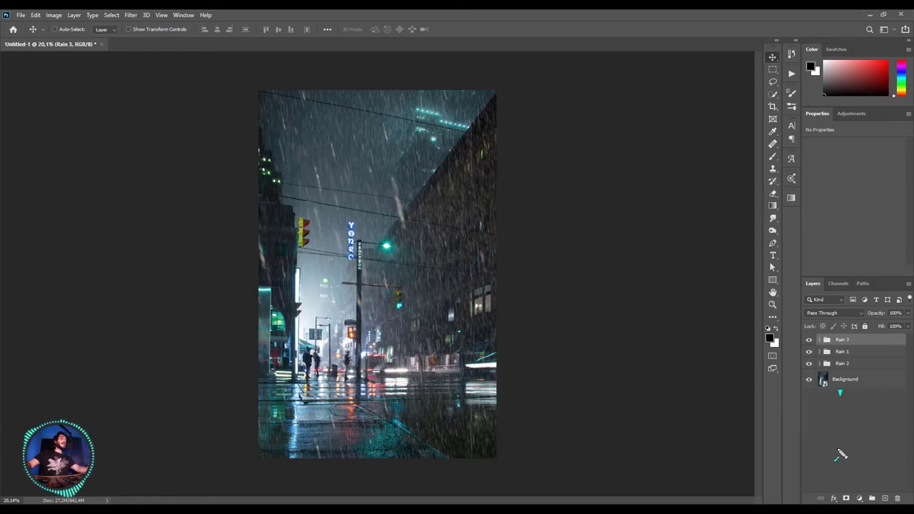
{"action": "left_click_drag", "start_coordinate": [841, 397], "coordinate": [844, 490]}
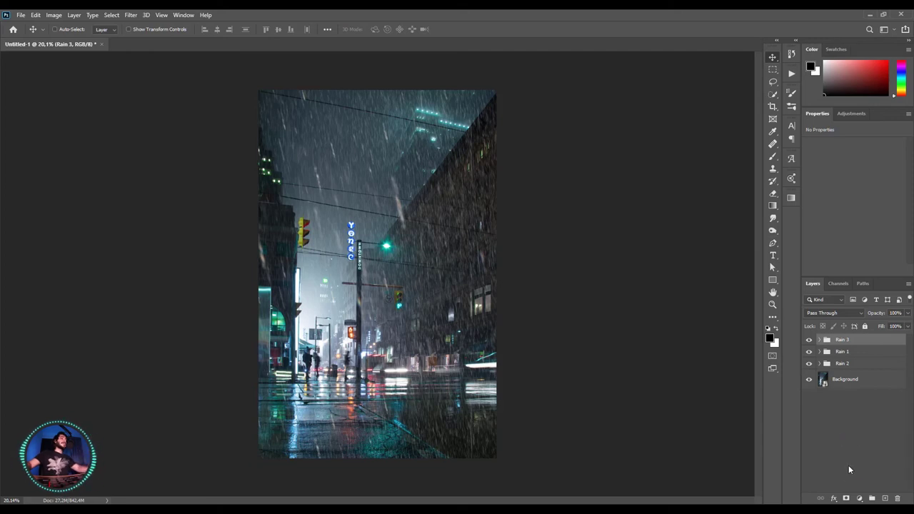
- Add a black mask to Rain 3 and set up a white radial gradient
{"action": "left_click", "coordinate": [847, 498], "text": "alt"}
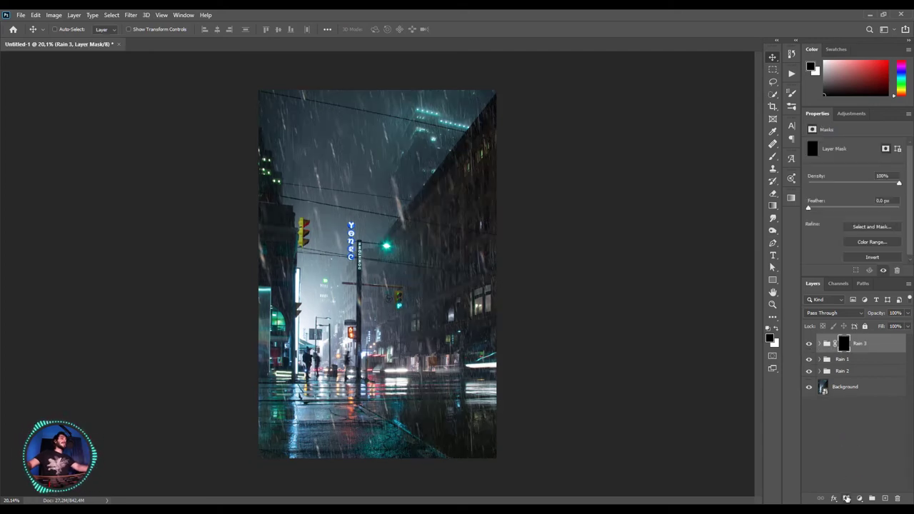
{"action": "left_click", "coordinate": [773, 207]}
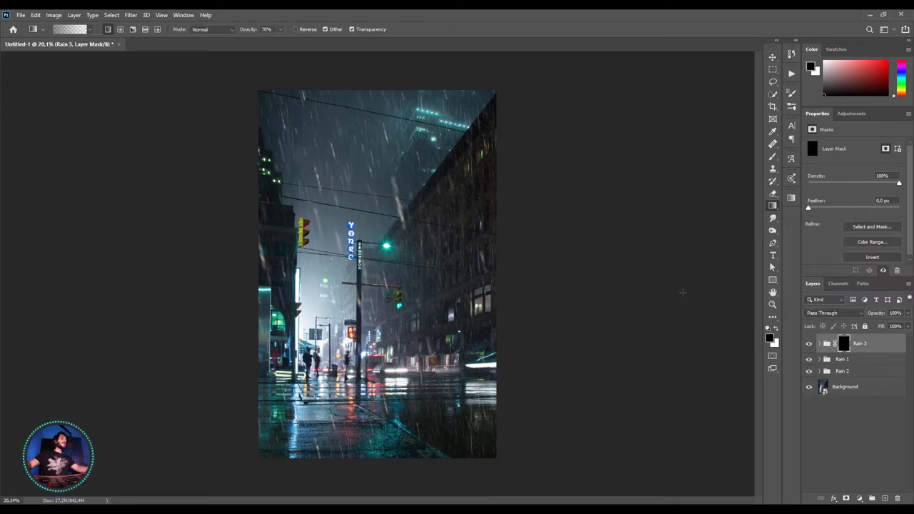
{"action": "key", "text": "x"}
{"action": "key", "text": "x"}
{"action": "key", "text": "x"}
{"action": "key", "text": "x"}
{"action": "key", "text": "x"}
{"action": "key", "text": "x"}
{"action": "key", "text": "x"}
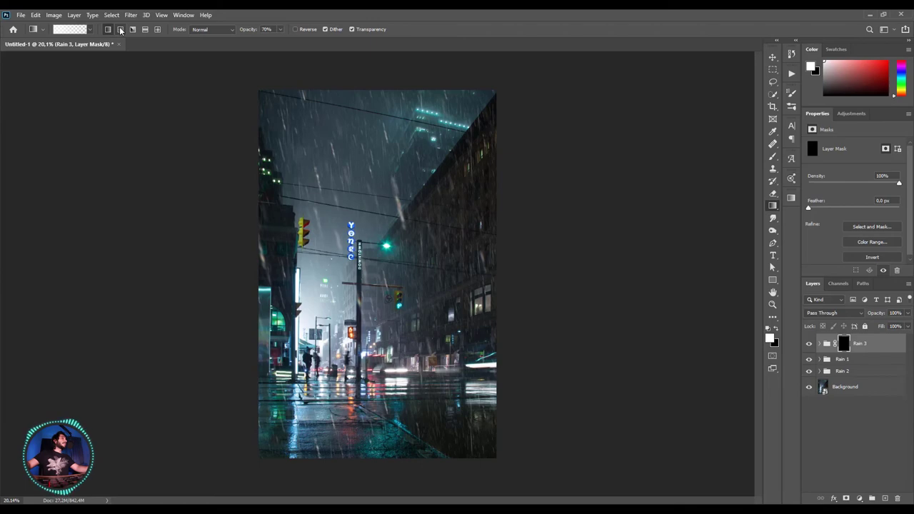
{"action": "left_click", "coordinate": [120, 30]}
{"action": "scroll", "coordinate": [395, 278], "scroll_direction": "up", "scroll_amount": 5}
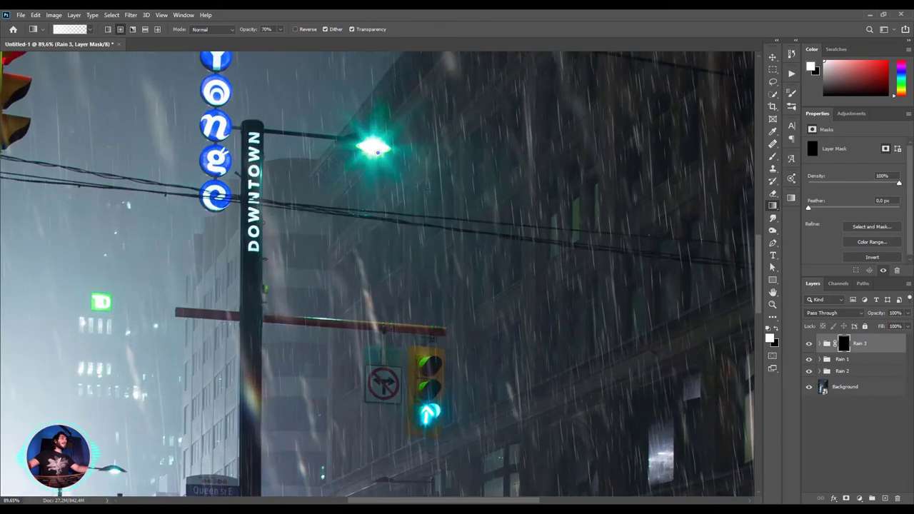
- Reveal rain at the streetlight, upper-right windows, street and car light trail with radial gradients
{"action": "left_click_drag", "start_coordinate": [378, 152], "coordinate": [386, 270]}
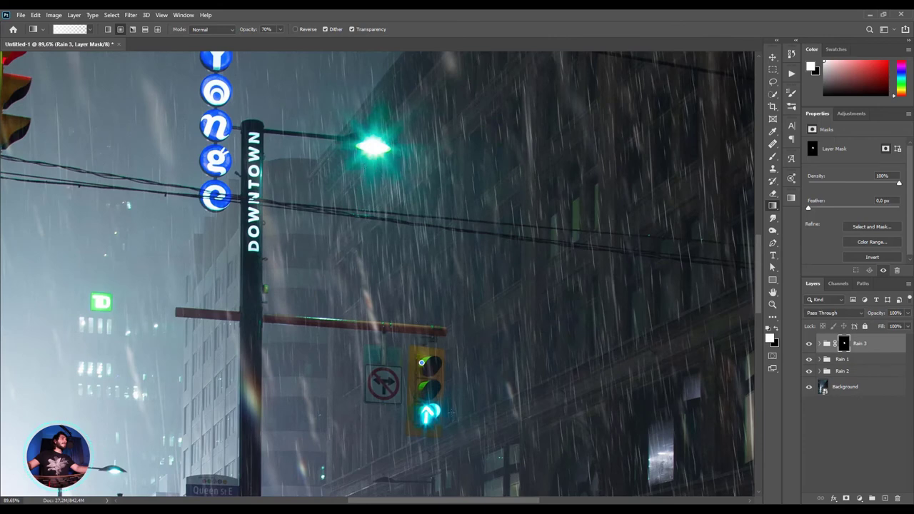
{"action": "left_click_drag", "start_coordinate": [541, 464], "coordinate": [288, 126]}
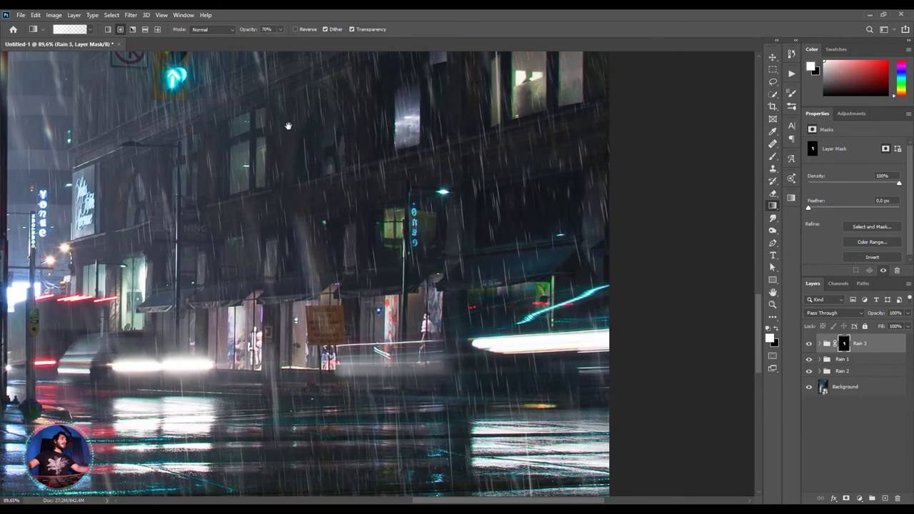
{"action": "left_click_drag", "start_coordinate": [543, 100], "coordinate": [604, 168]}
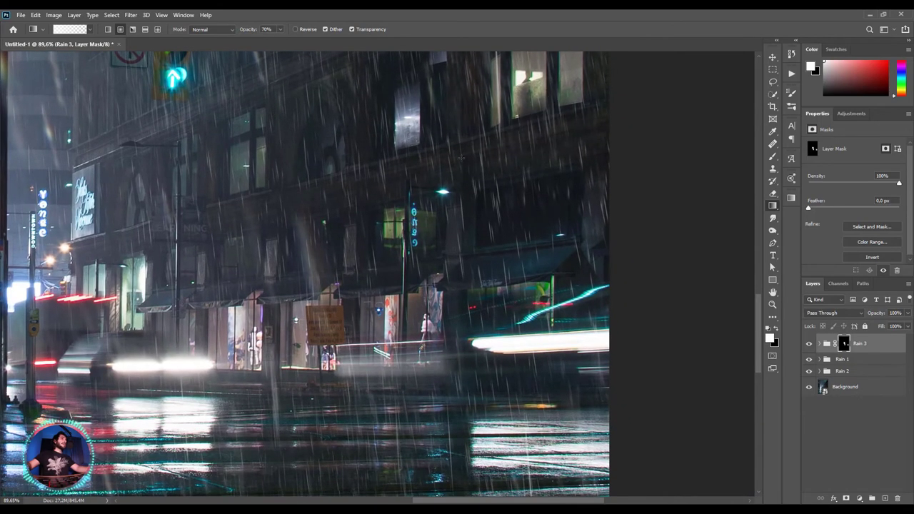
{"action": "left_click_drag", "start_coordinate": [508, 392], "coordinate": [423, 349]}
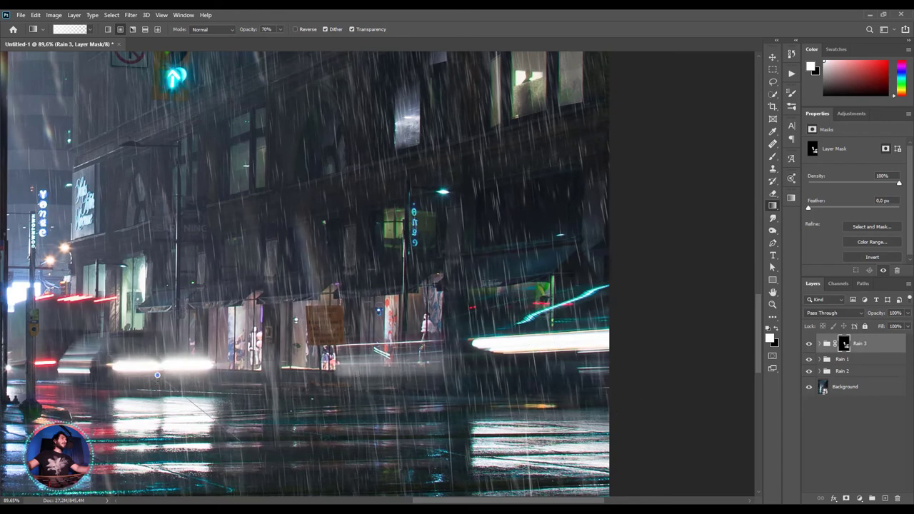
{"action": "left_click_drag", "start_coordinate": [375, 372], "coordinate": [543, 428]}
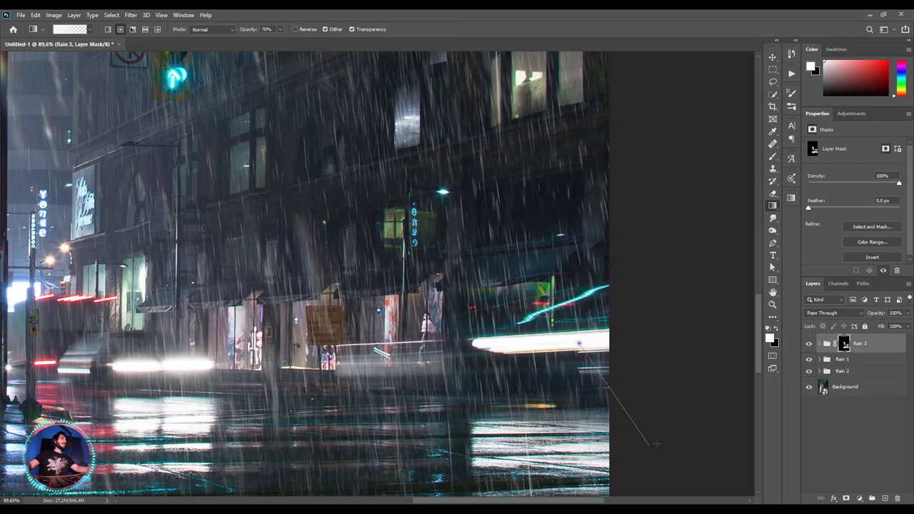
{"action": "scroll", "coordinate": [527, 176], "scroll_direction": "up", "scroll_amount": 3}
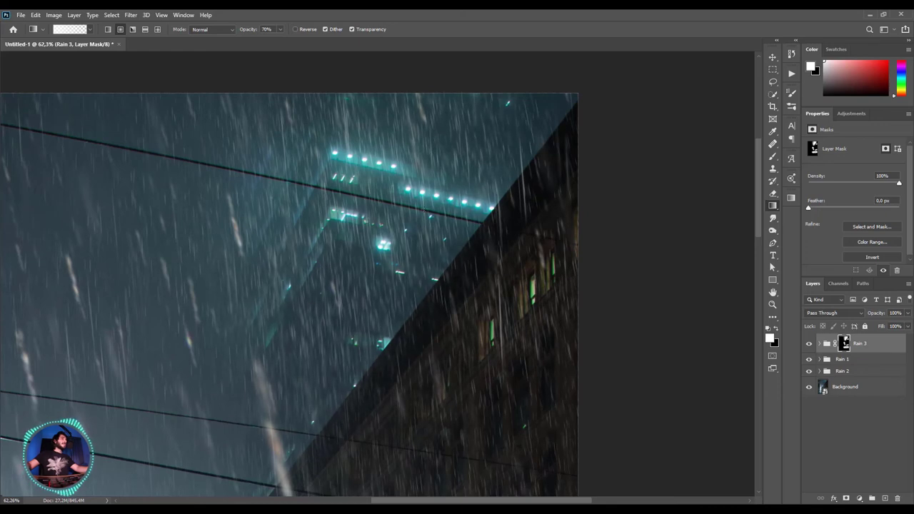
{"action": "scroll", "coordinate": [306, 250], "scroll_direction": "down", "scroll_amount": 5}
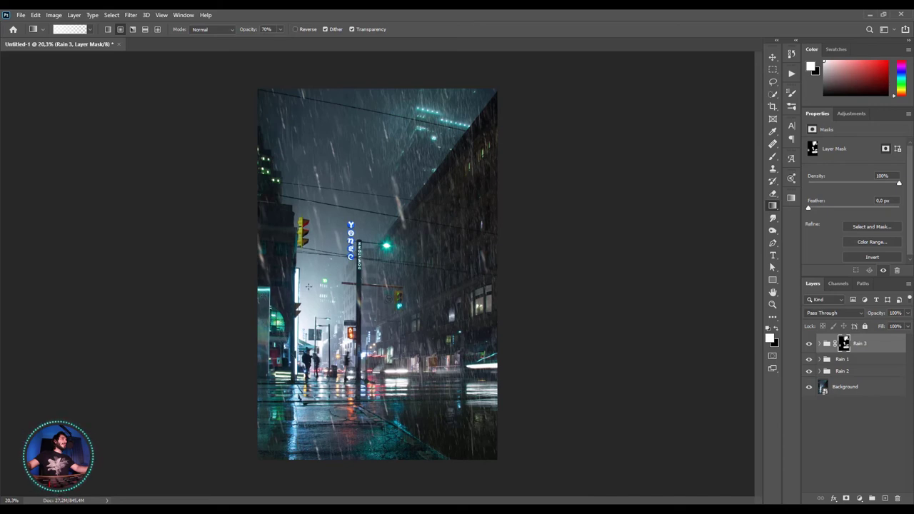
- Reveal one more rain patch in the Rain 3 mask, then fit the view and select the group
{"action": "left_click_drag", "start_coordinate": [339, 281], "coordinate": [341, 208]}
{"action": "key", "text": "v"}
{"action": "key", "text": "ctrl+0"}
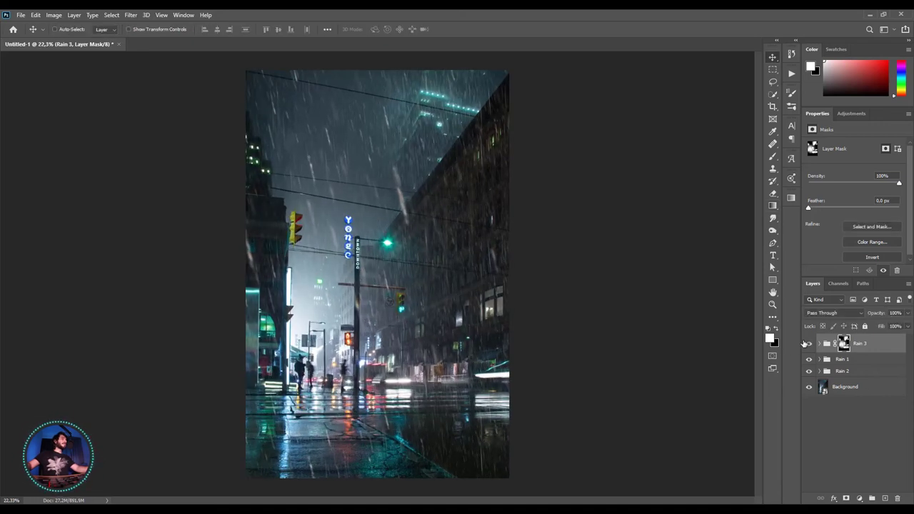
{"action": "left_click", "coordinate": [808, 344]}
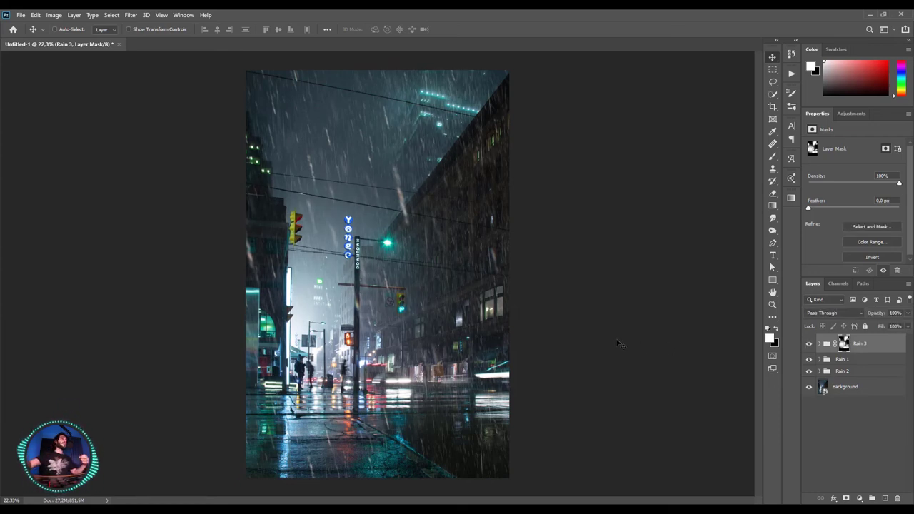
{"action": "left_click", "coordinate": [873, 344]}
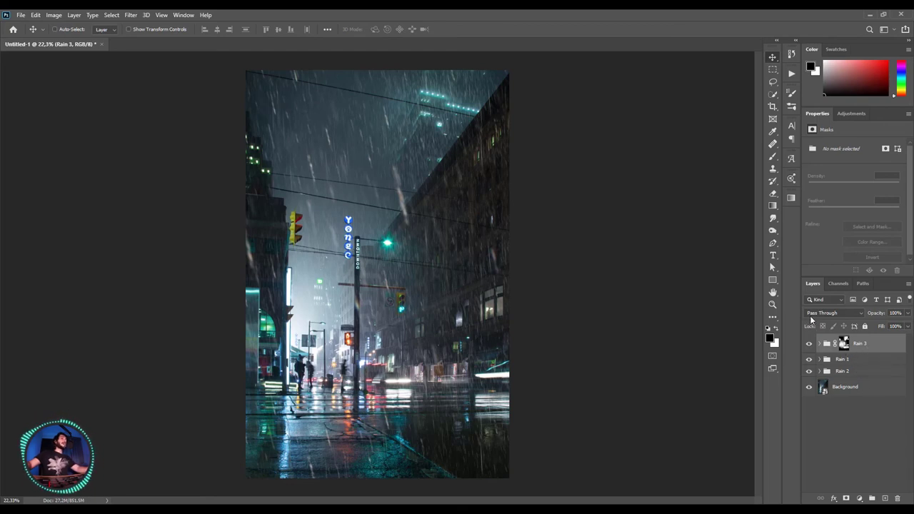
- Set the Rain 3 group's blend mode to Screen
{"action": "left_click", "coordinate": [811, 319]}
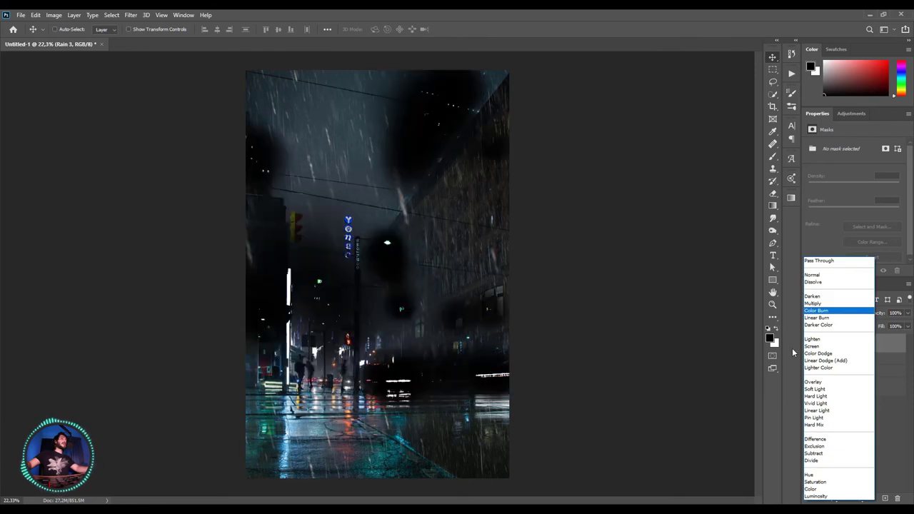
{"action": "left_click", "coordinate": [811, 347]}
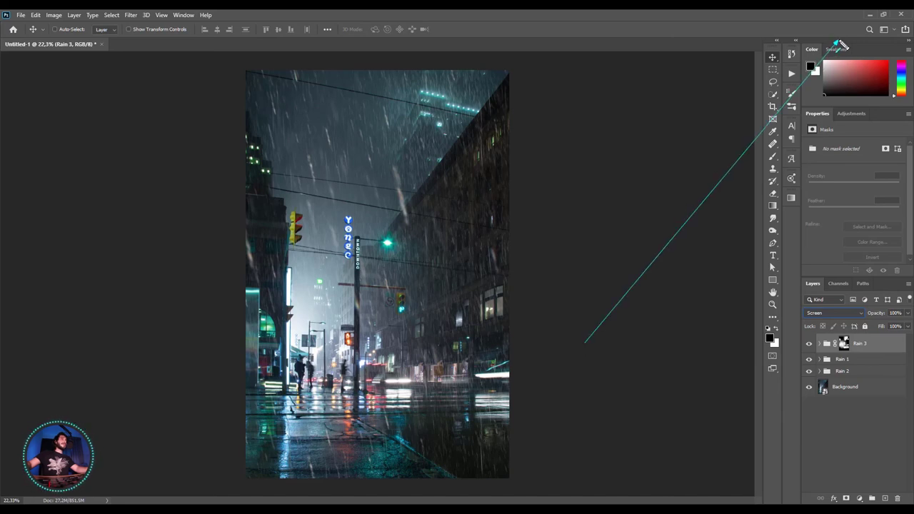
{"action": "left_click_drag", "start_coordinate": [671, 388], "coordinate": [870, 52]}
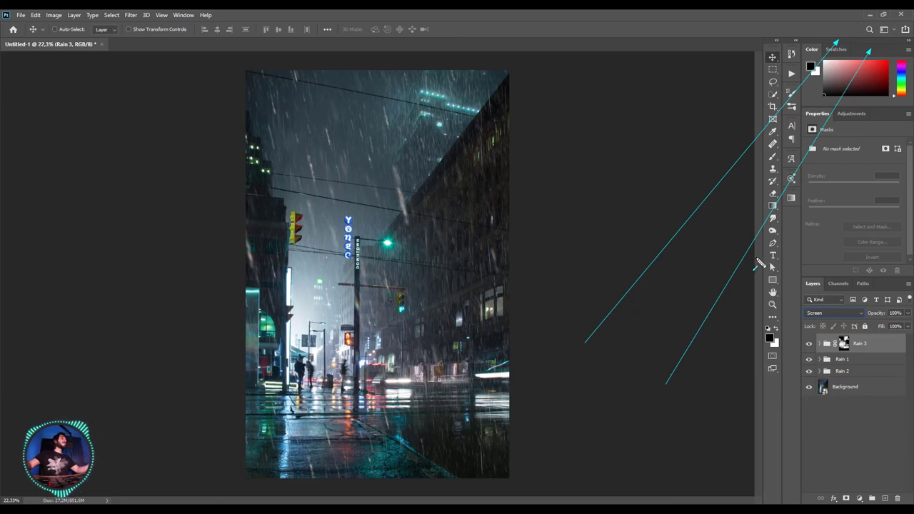
{"action": "left_click_drag", "start_coordinate": [853, 354], "coordinate": [859, 346]}
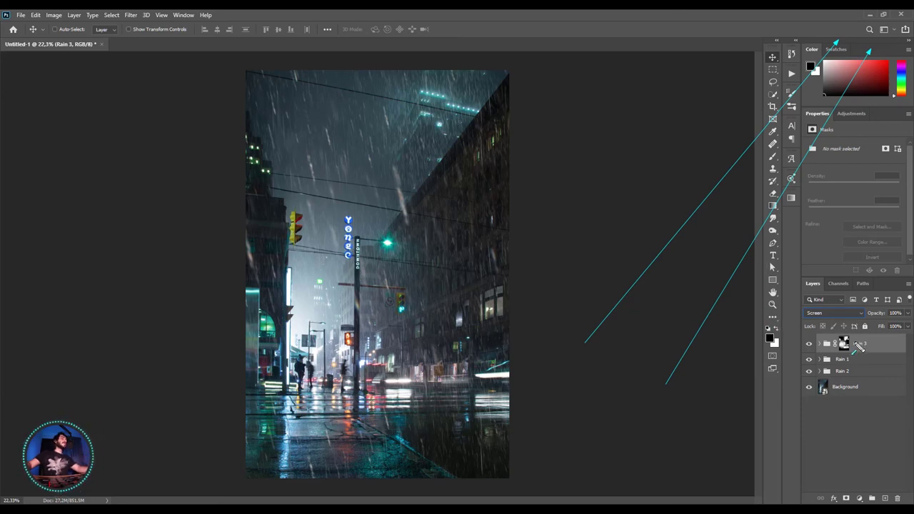
{"action": "key", "text": "Escape"}
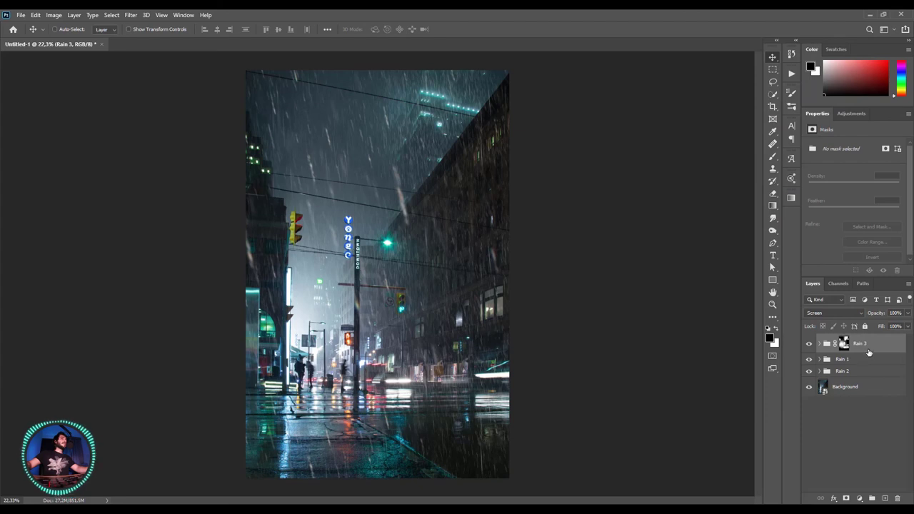
{"action": "left_click", "coordinate": [819, 343]}
- Add a Curves adjustment above Rain 1 copy 4, lifting input 147 to output 168
{"action": "left_click", "coordinate": [854, 363]}
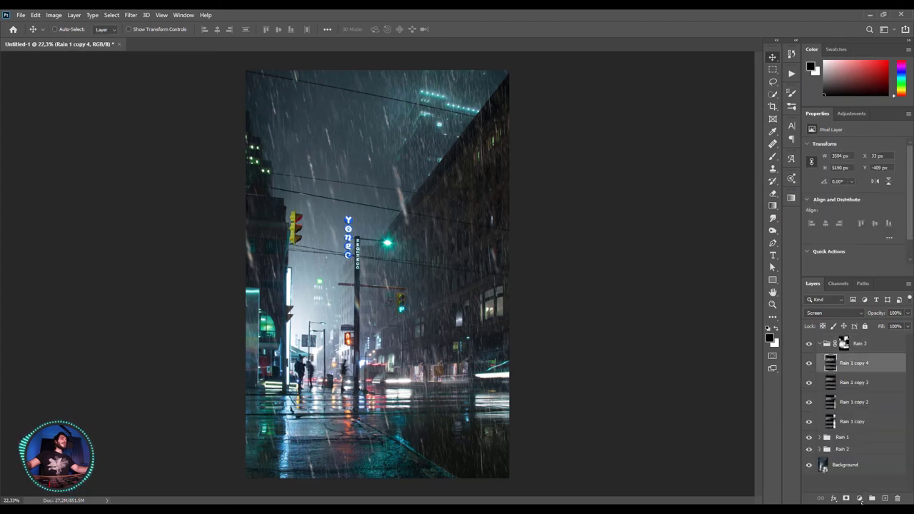
{"action": "left_click", "coordinate": [859, 498]}
{"action": "left_click", "coordinate": [873, 384]}
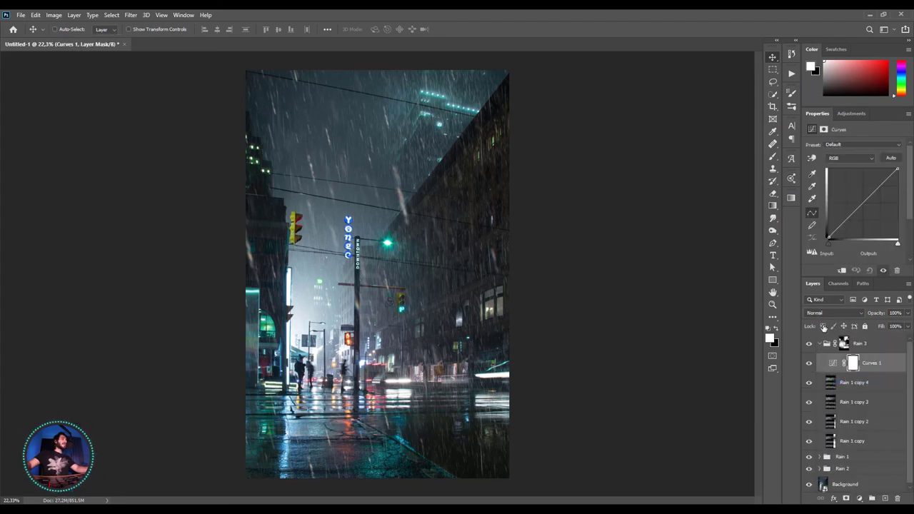
{"action": "mouse_move", "coordinate": [861, 206]}
{"action": "left_mouse_down"}
{"action": "mouse_move", "coordinate": [854, 194]}
{"action": "mouse_move", "coordinate": [875, 207]}
{"action": "left_mouse_up"}
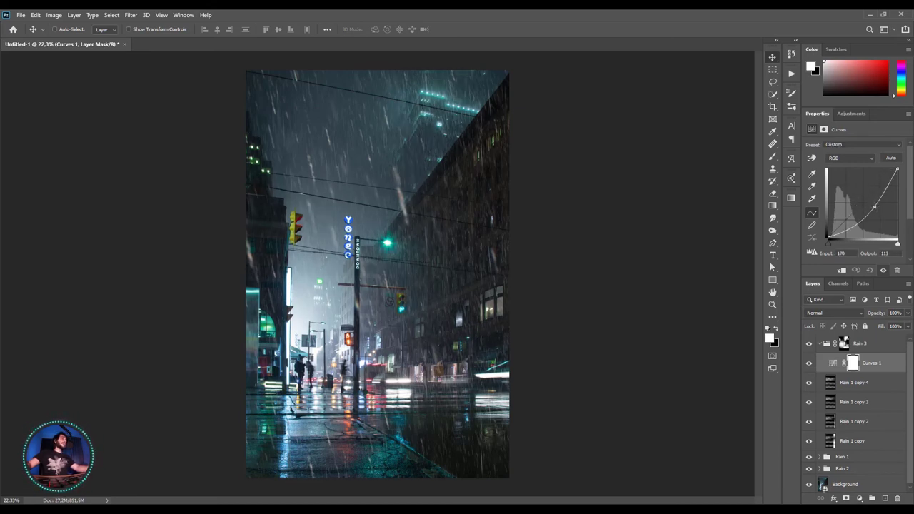
{"action": "mouse_move", "coordinate": [874, 207]}
{"action": "left_mouse_down"}
{"action": "mouse_move", "coordinate": [862, 184]}
{"action": "mouse_move", "coordinate": [869, 192]}
{"action": "left_mouse_up"}
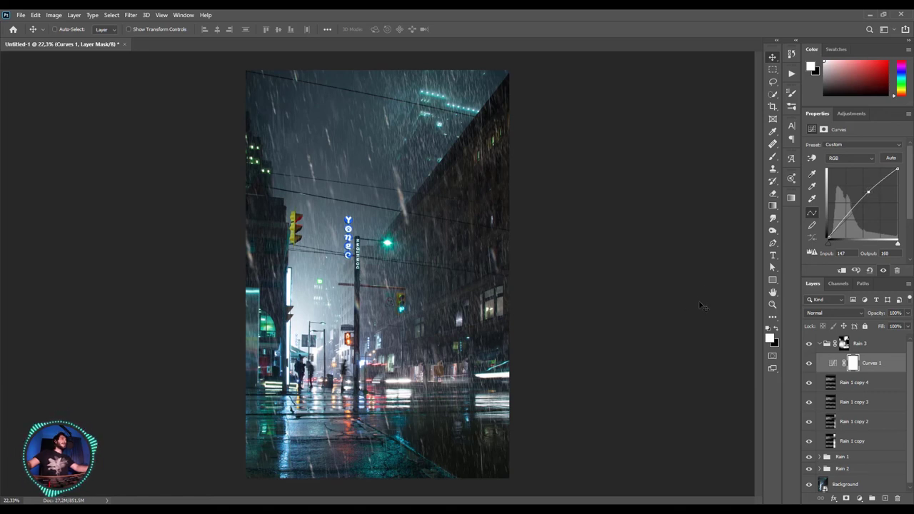
- Compare Curves 1 on and off, leave it switched off, and collapse Rain 3
{"action": "left_click", "coordinate": [809, 364]}
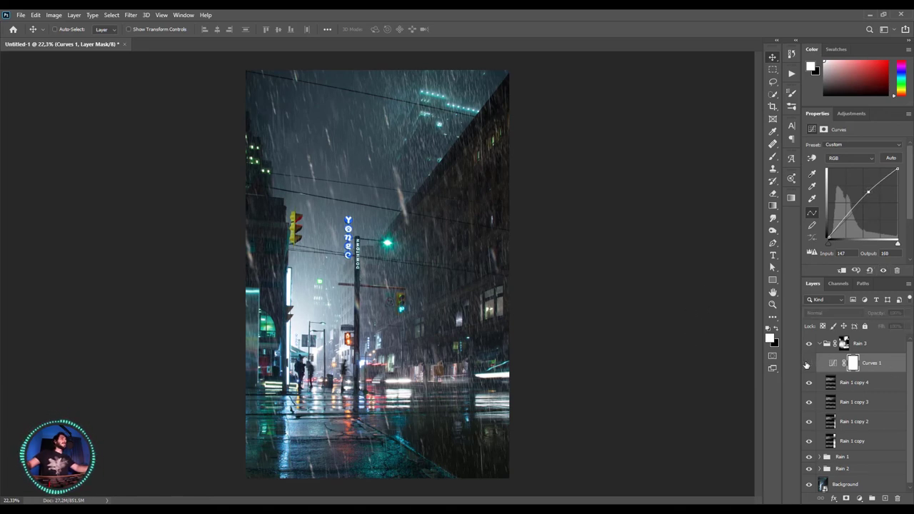
{"action": "left_click", "coordinate": [809, 364]}
{"action": "left_click", "coordinate": [809, 364]}
{"action": "left_click", "coordinate": [809, 364]}
{"action": "left_click", "coordinate": [807, 365]}
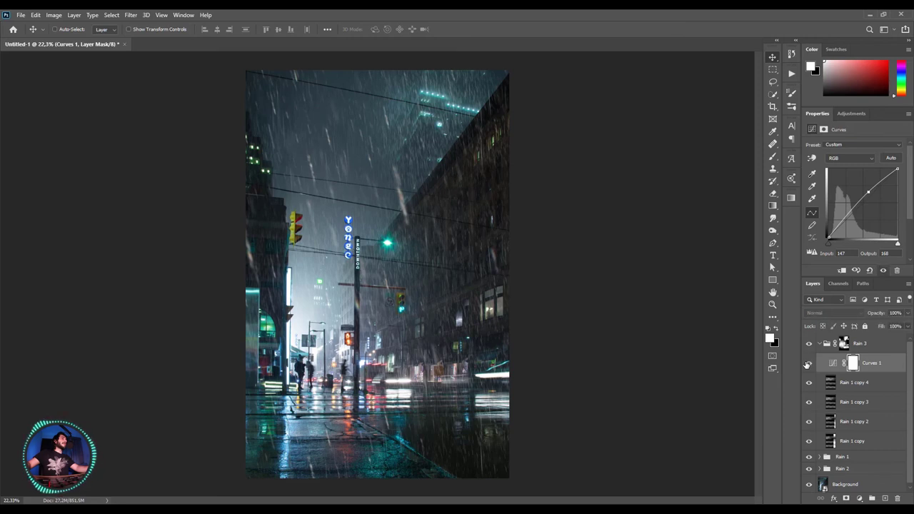
{"action": "left_click", "coordinate": [809, 364]}
{"action": "left_click", "coordinate": [820, 344]}
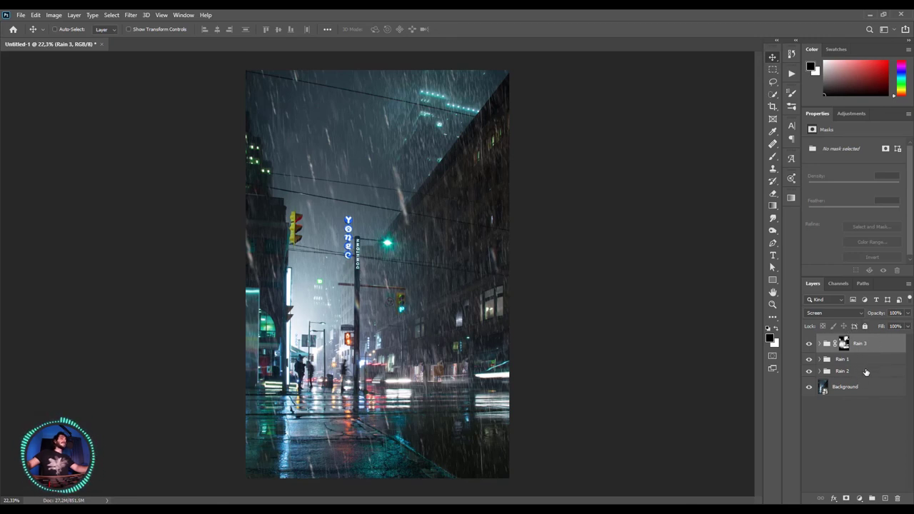
- Group Rain 1, Rain 2 and Rain 3 into a group named 'Rain' in Screen mode
{"action": "left_click", "coordinate": [866, 372], "text": "shift"}
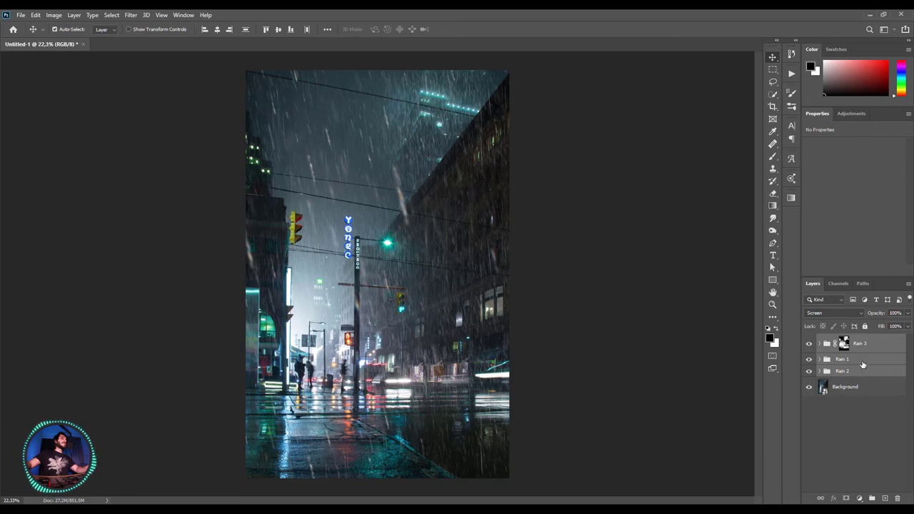
{"action": "key", "text": "ctrl+g"}
{"action": "double_click", "coordinate": [845, 341]}
{"action": "type", "text": "Rain"}
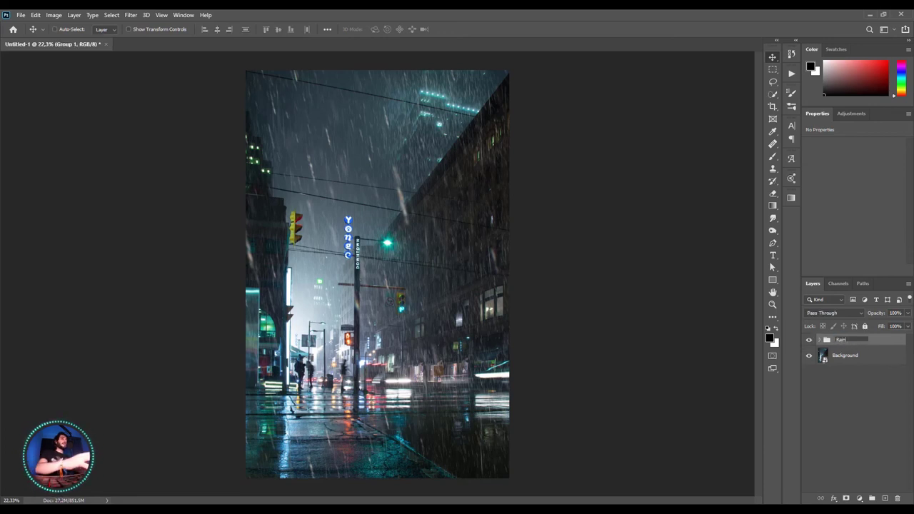
{"action": "key", "text": "Return"}
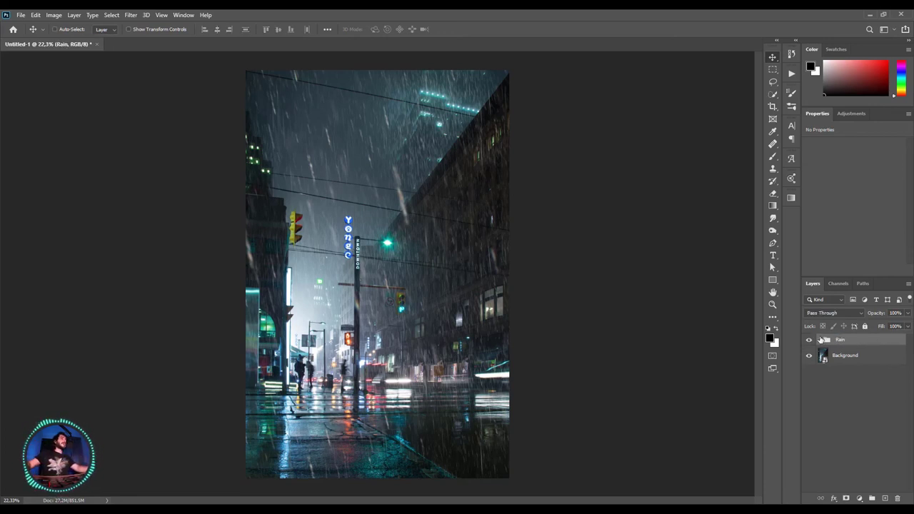
{"action": "left_click", "coordinate": [815, 315]}
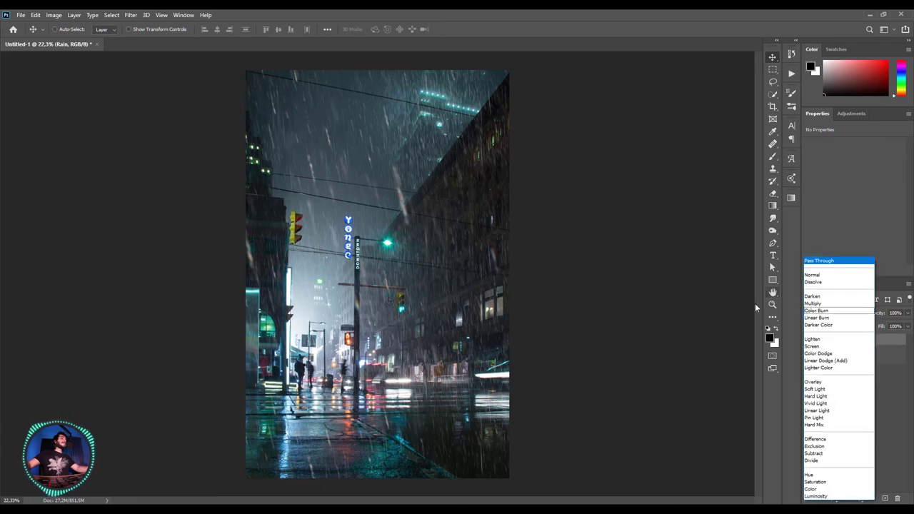
{"action": "left_click", "coordinate": [819, 346]}
- Expand the Rain and Rain 1 groups to review the Rain3 copy layers, then select Rain 3
{"action": "left_click", "coordinate": [819, 340]}
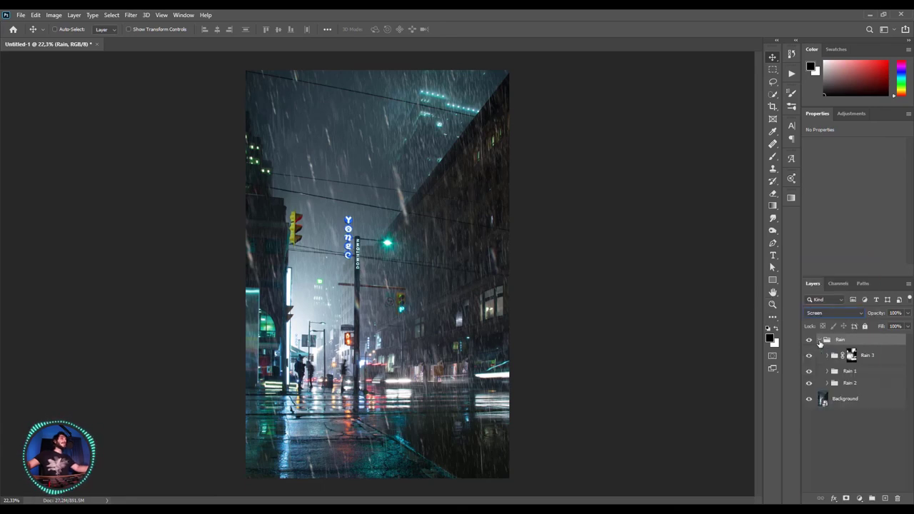
{"action": "left_click", "coordinate": [827, 372]}
{"action": "left_click", "coordinate": [879, 386]}
{"action": "left_click", "coordinate": [878, 406]}
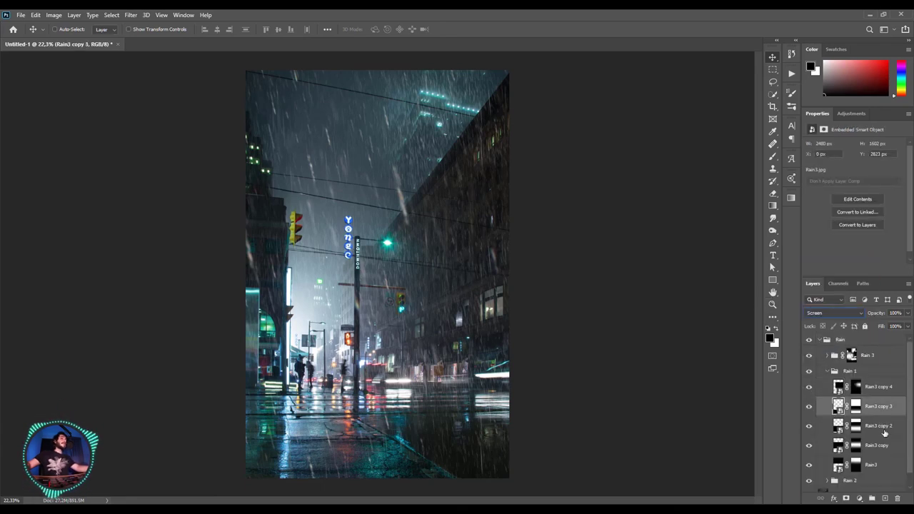
{"action": "left_click", "coordinate": [879, 426]}
{"action": "left_click", "coordinate": [883, 446]}
{"action": "left_click", "coordinate": [879, 465]}
{"action": "left_click", "coordinate": [854, 372]}
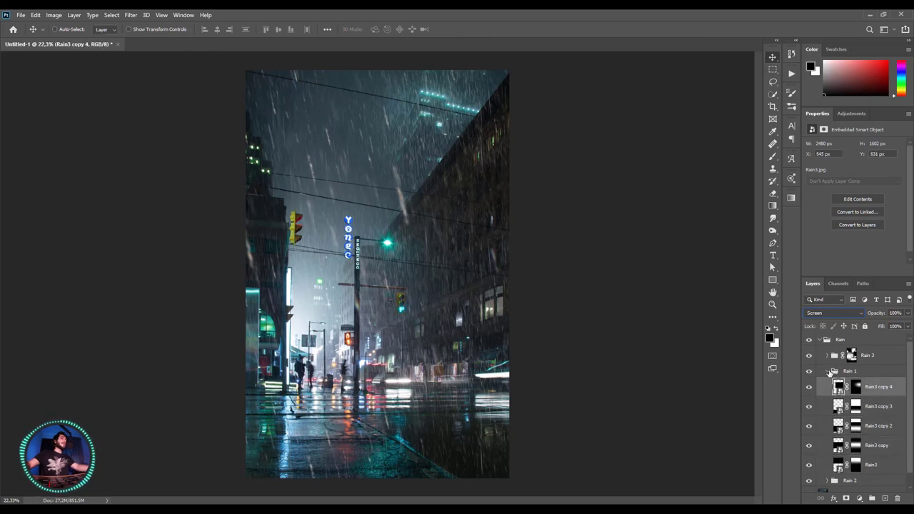
{"action": "left_click", "coordinate": [827, 372]}
{"action": "left_click", "coordinate": [851, 356]}
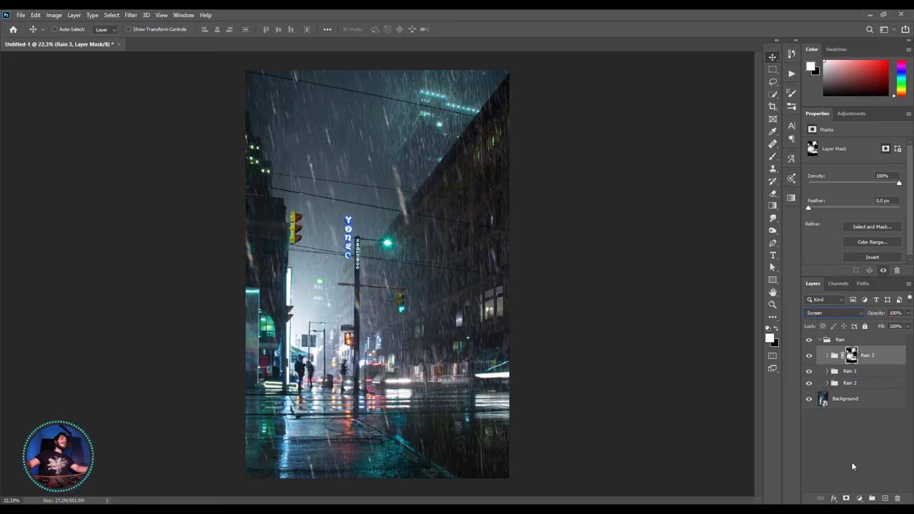
- Add a Color Balance adjustment above Rain 3, nudging Yellow/Blue to +4
{"action": "left_click", "coordinate": [860, 499]}
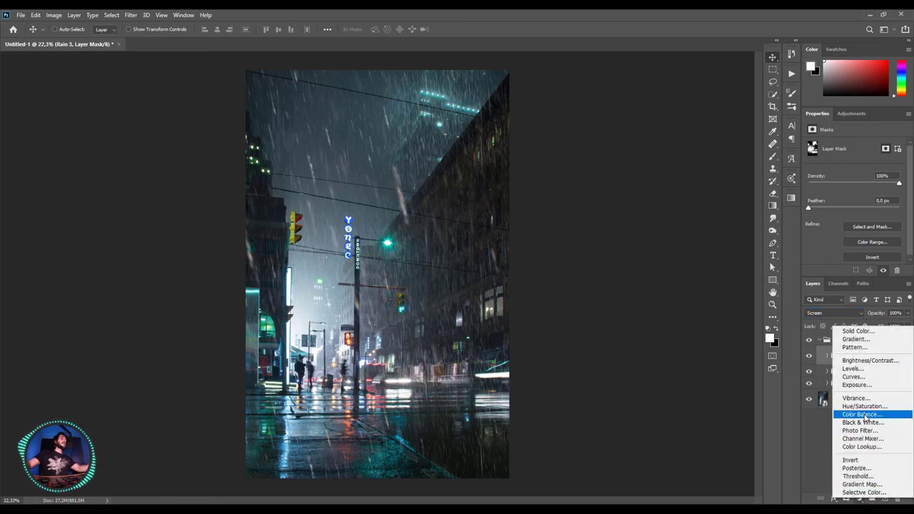
{"action": "left_click", "coordinate": [864, 415]}
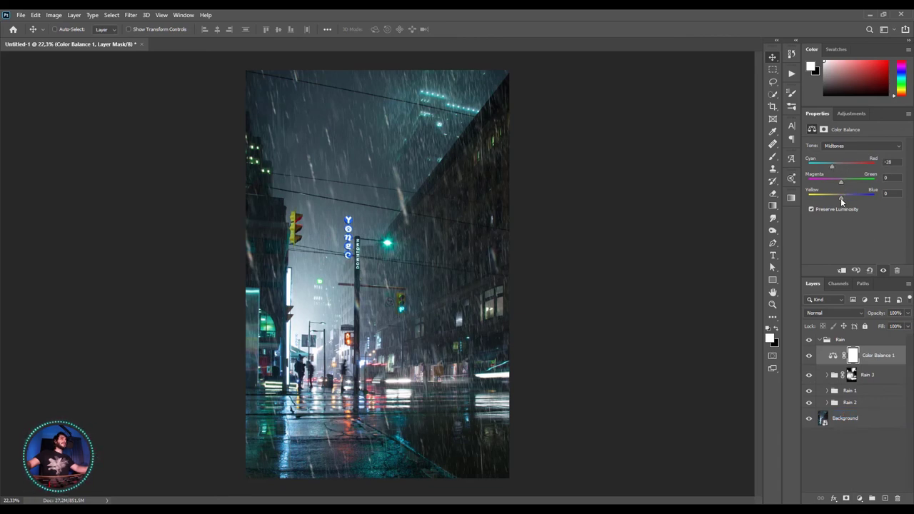
{"action": "left_click_drag", "start_coordinate": [841, 199], "coordinate": [843, 199]}
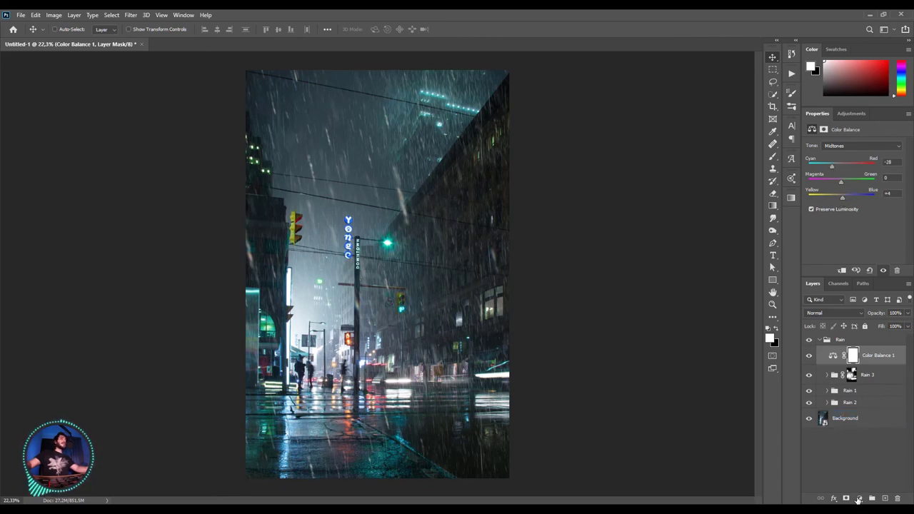
- Add a Curves adjustment with a gentle brightening point at input 137, output 148
{"action": "left_click", "coordinate": [858, 500]}
{"action": "left_click", "coordinate": [861, 380]}
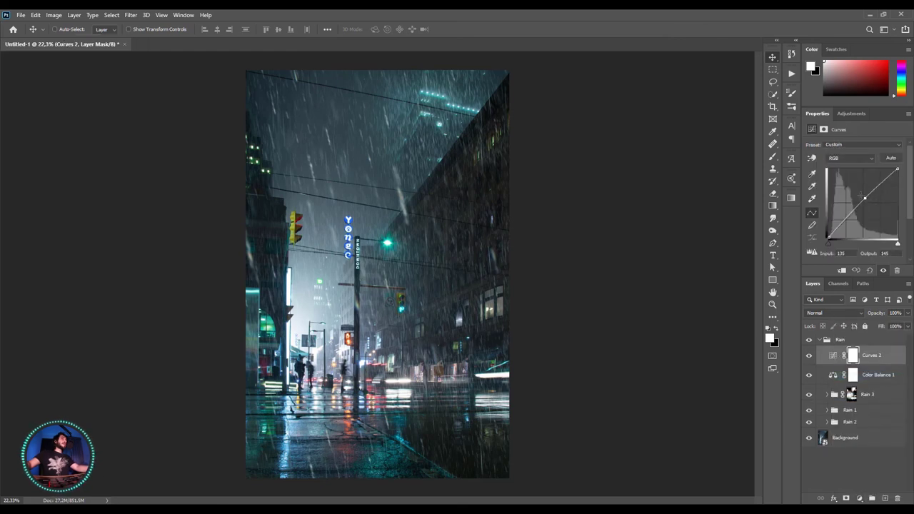
{"action": "left_click_drag", "start_coordinate": [865, 197], "coordinate": [858, 188]}
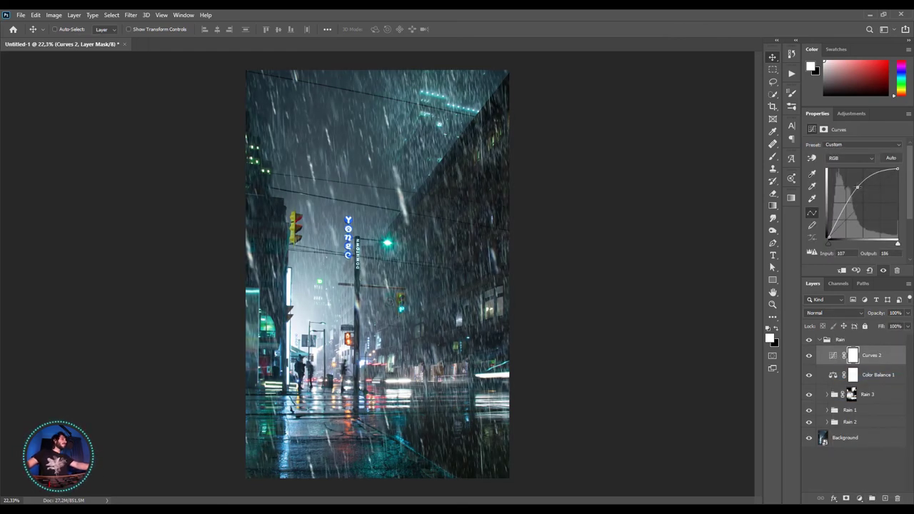
{"action": "left_click_drag", "start_coordinate": [858, 188], "coordinate": [873, 201]}
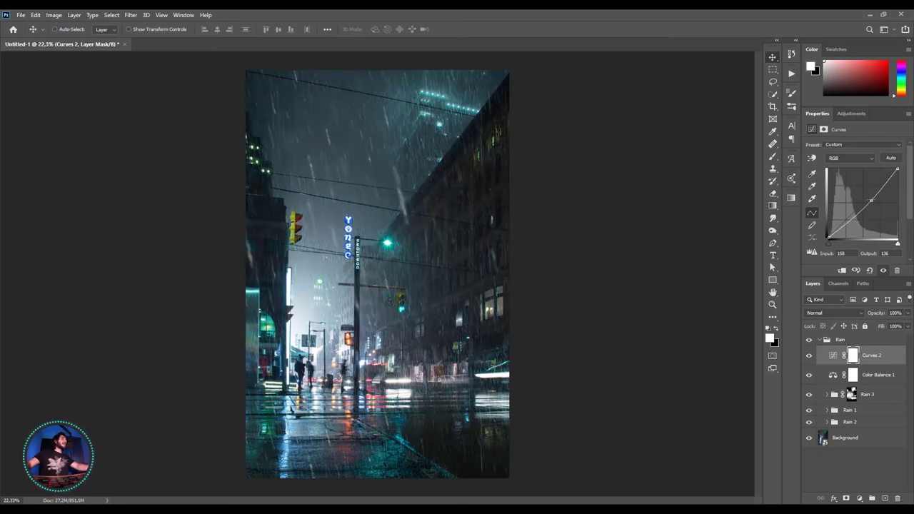
{"action": "left_click_drag", "start_coordinate": [874, 201], "coordinate": [866, 197]}
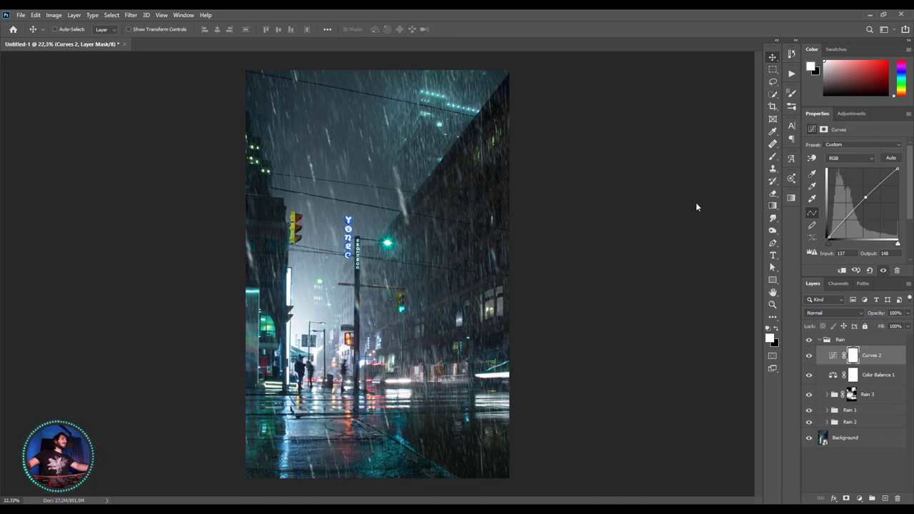
{"action": "left_click", "coordinate": [820, 341]}
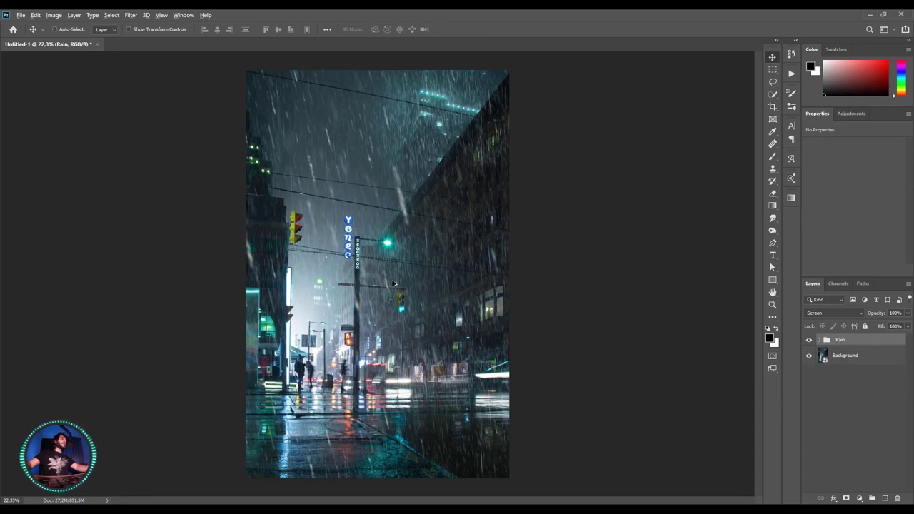
{"action": "scroll", "coordinate": [412, 292], "scroll_direction": "down", "scroll_amount": 2}
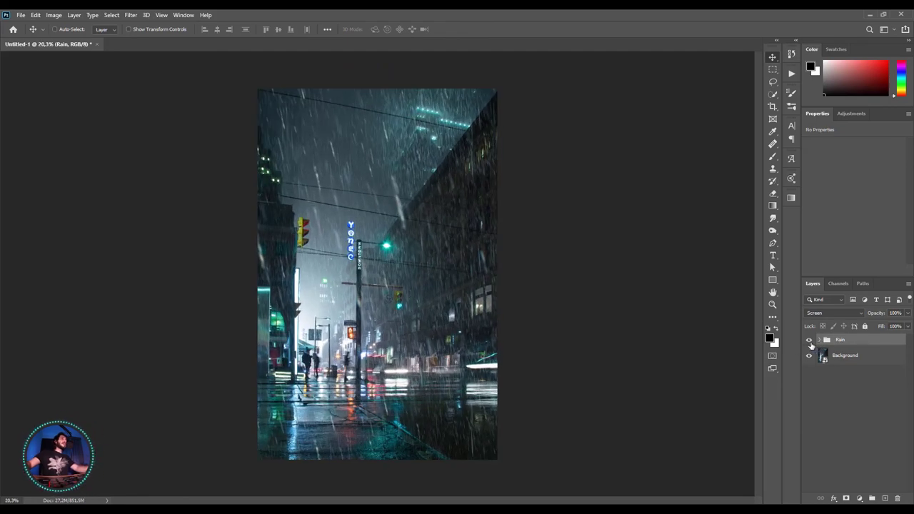
{"action": "left_click", "coordinate": [809, 341]}
{"action": "left_click", "coordinate": [809, 341]}
{"action": "scroll", "coordinate": [429, 329], "scroll_direction": "up", "scroll_amount": 3}
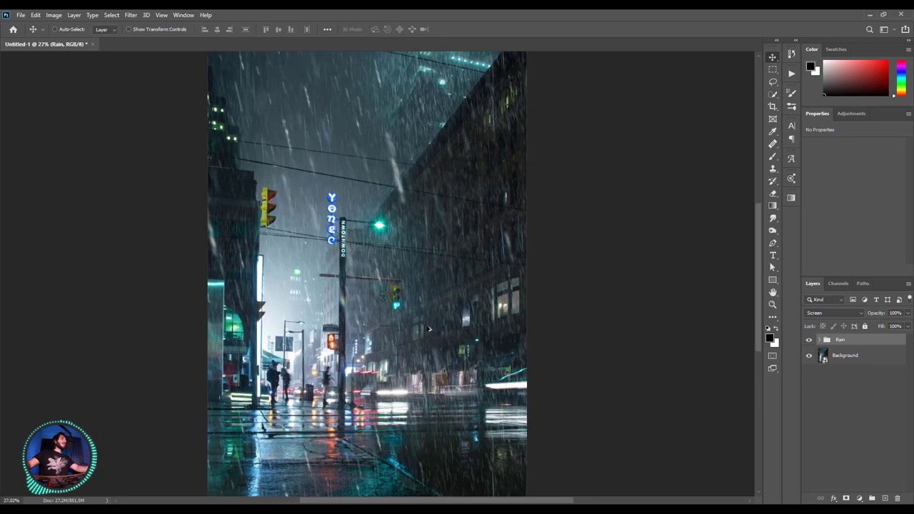
{"action": "scroll", "coordinate": [429, 329], "scroll_direction": "down", "scroll_amount": 3}
{"action": "left_click", "coordinate": [844, 356]}
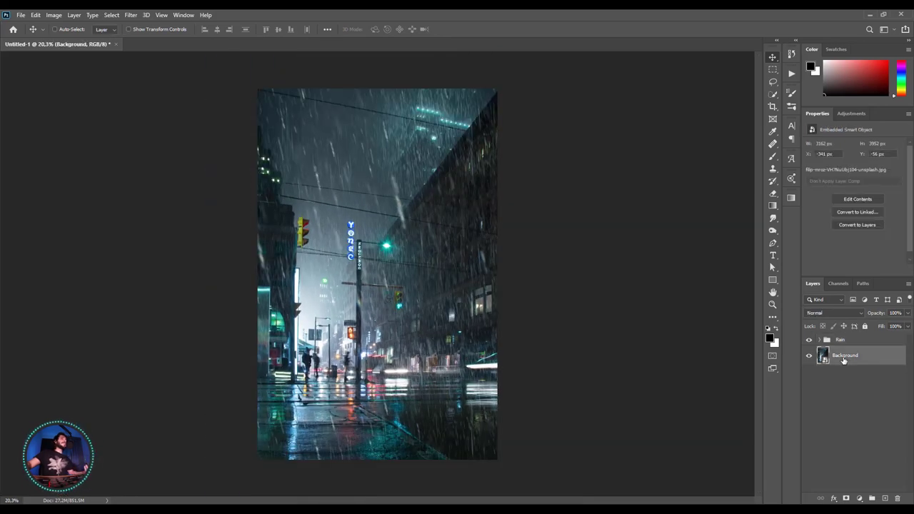